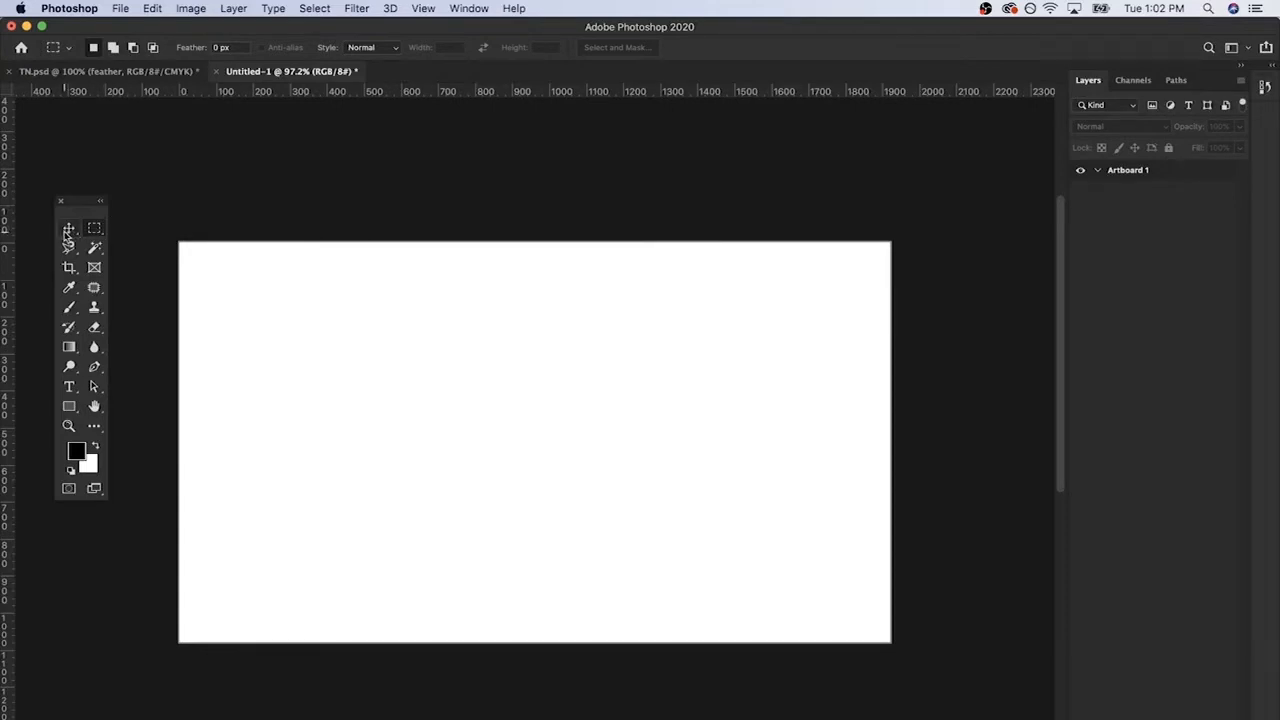
Try the single-column toolbox layout, restore the two-column layout and place the toolbox beside the artboard
left_click(100, 201)
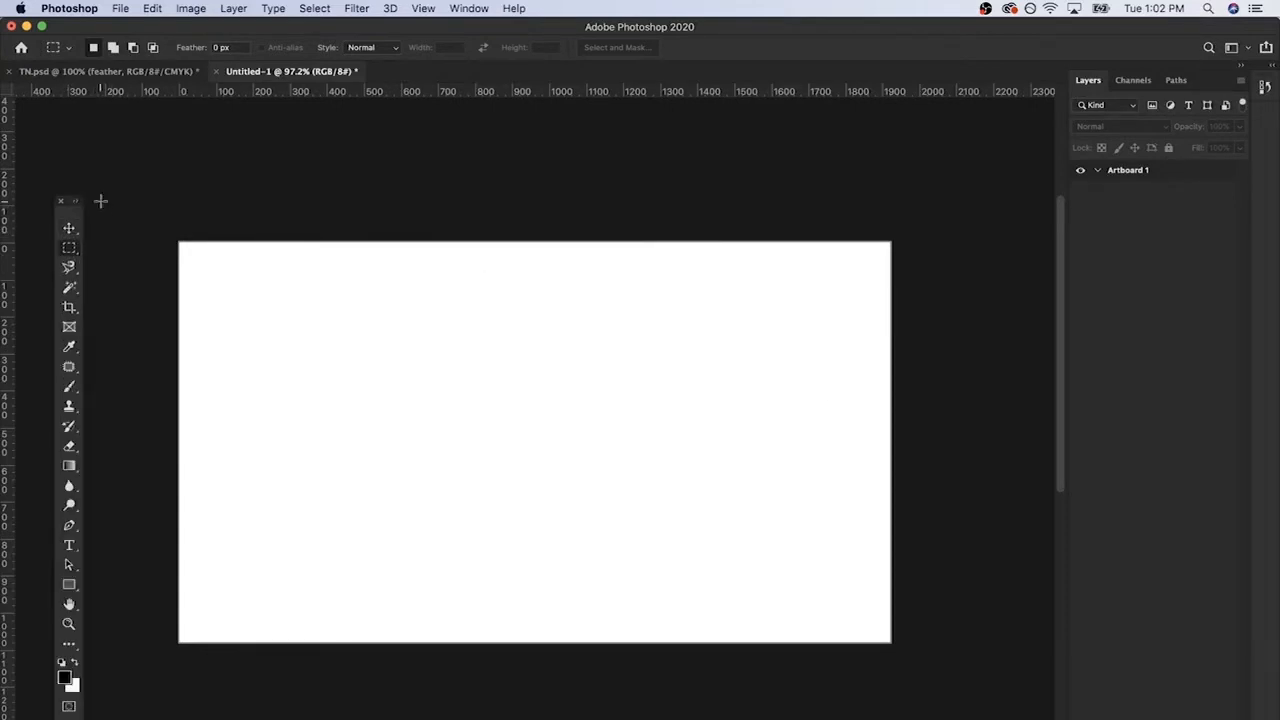
left_click_drag(72, 214, 74, 112)
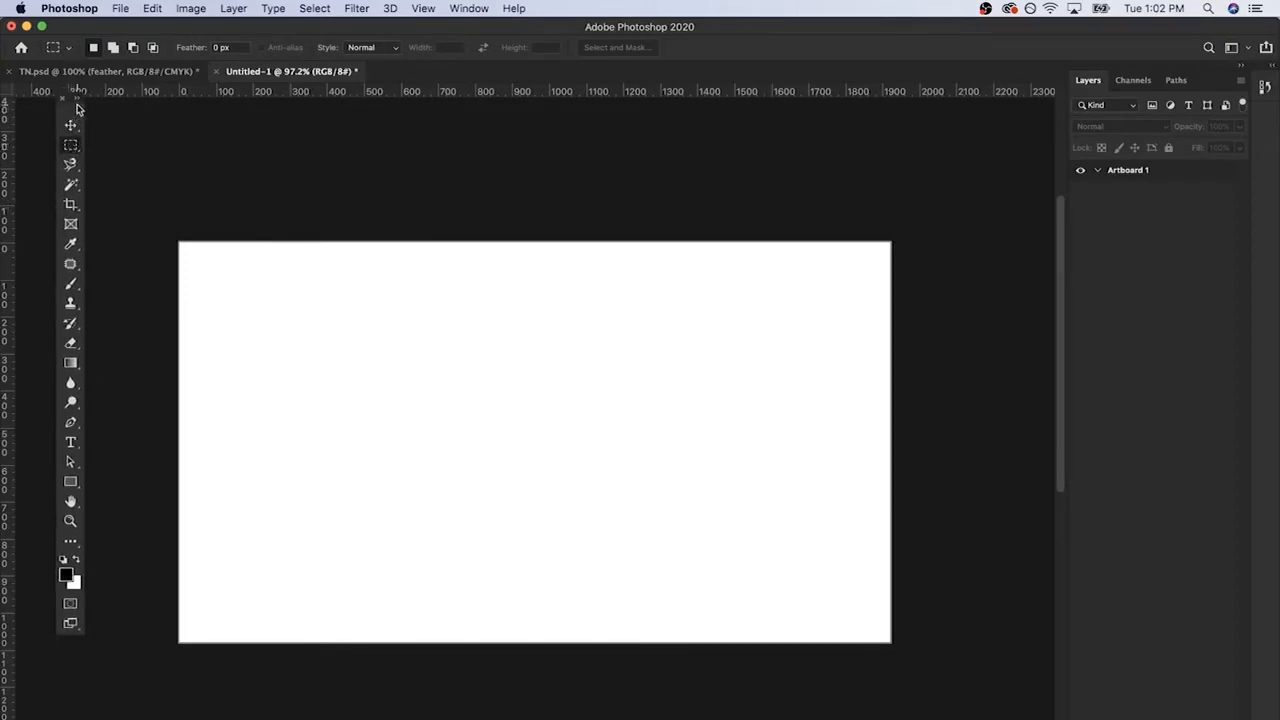
left_click(79, 99)
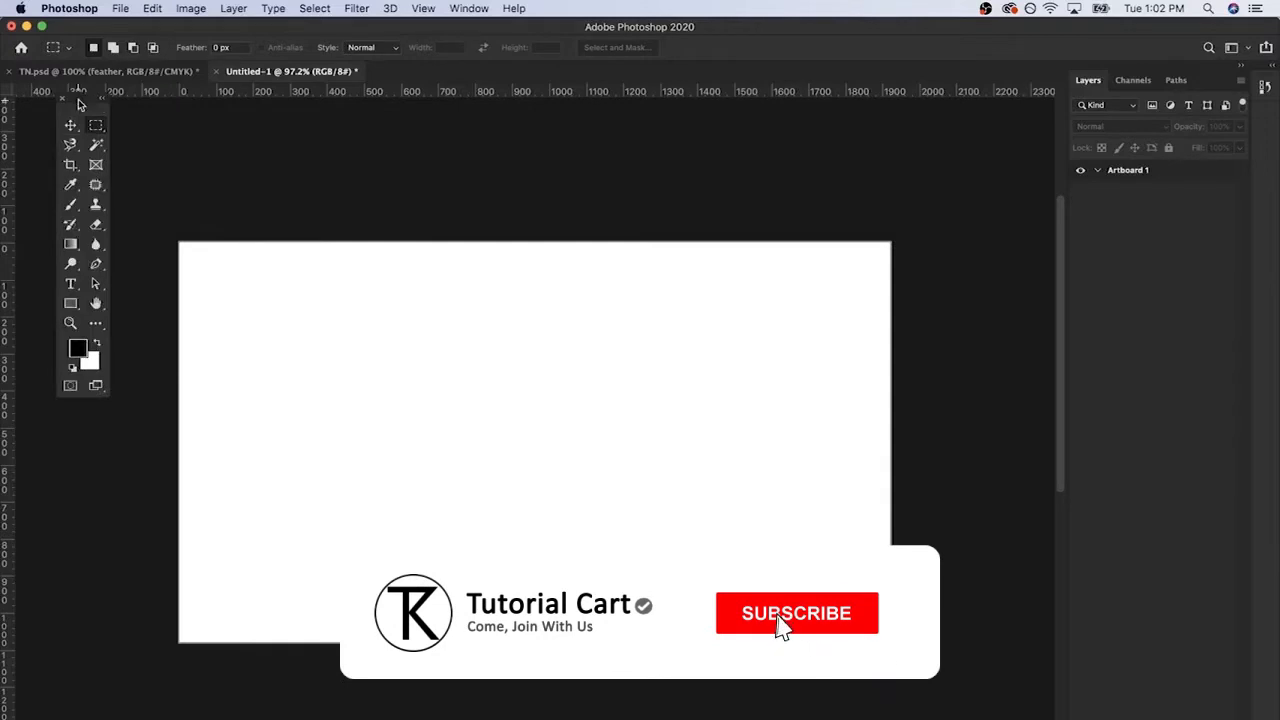
left_click_drag(79, 100, 125, 248)
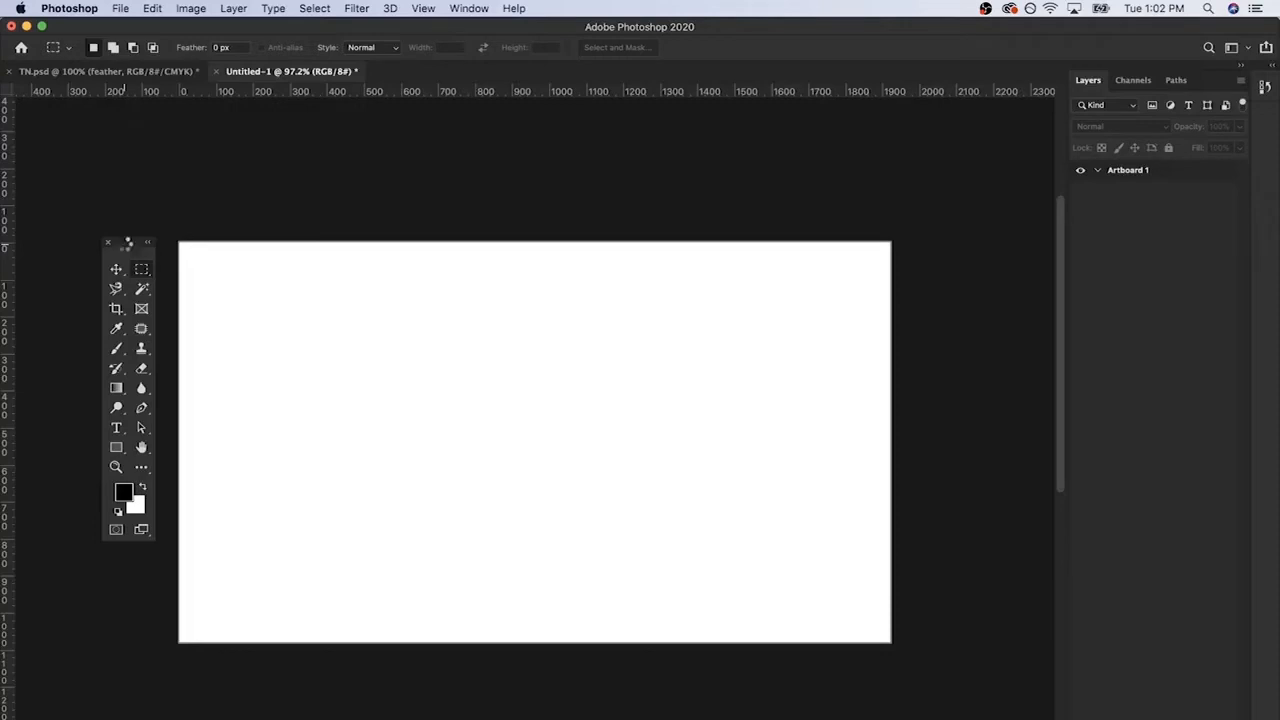
left_click(142, 272)
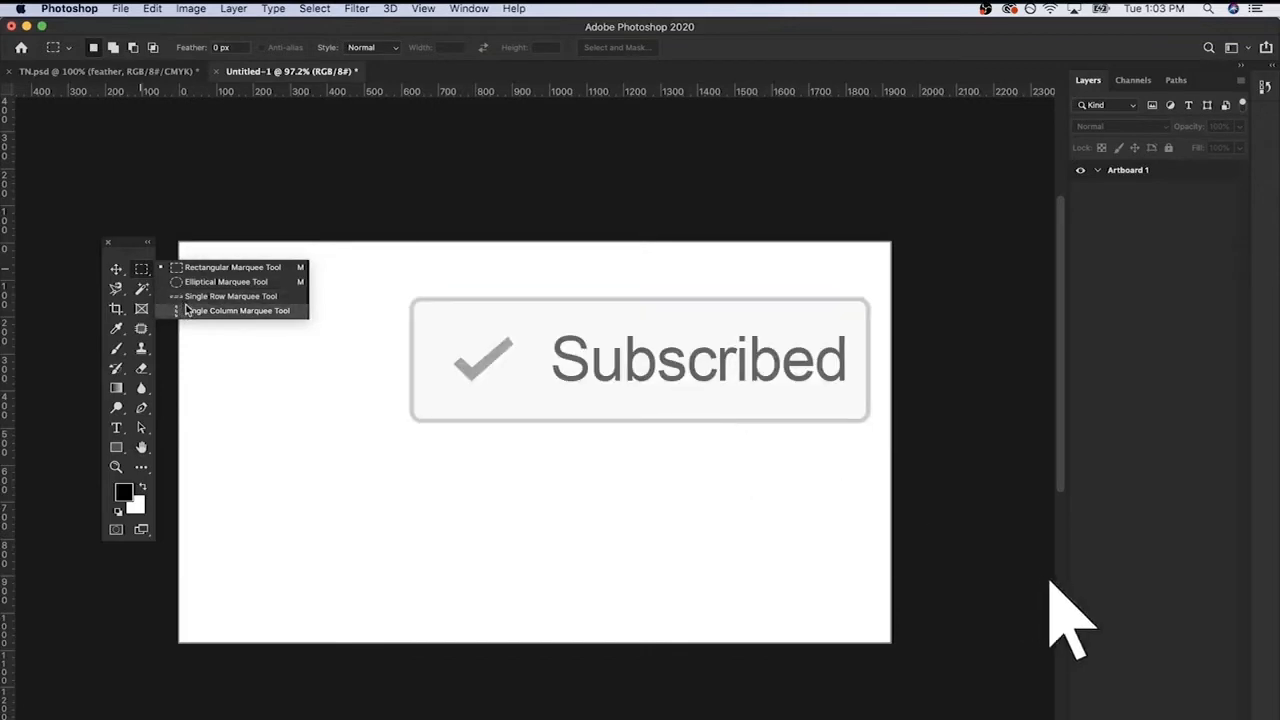
left_click(422, 280)
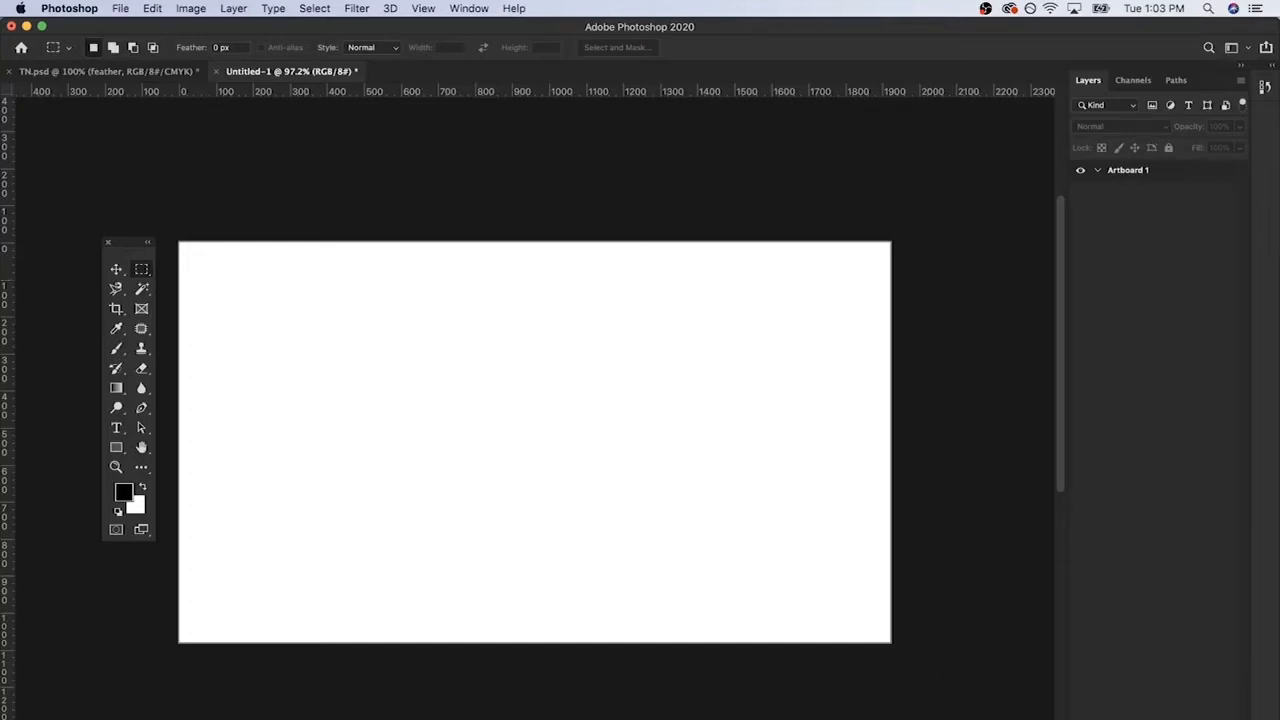
Add a new layer and paint loose black strokes over the left half of the artboard with a soft 150 px brush
key("alt+shift+super+n")
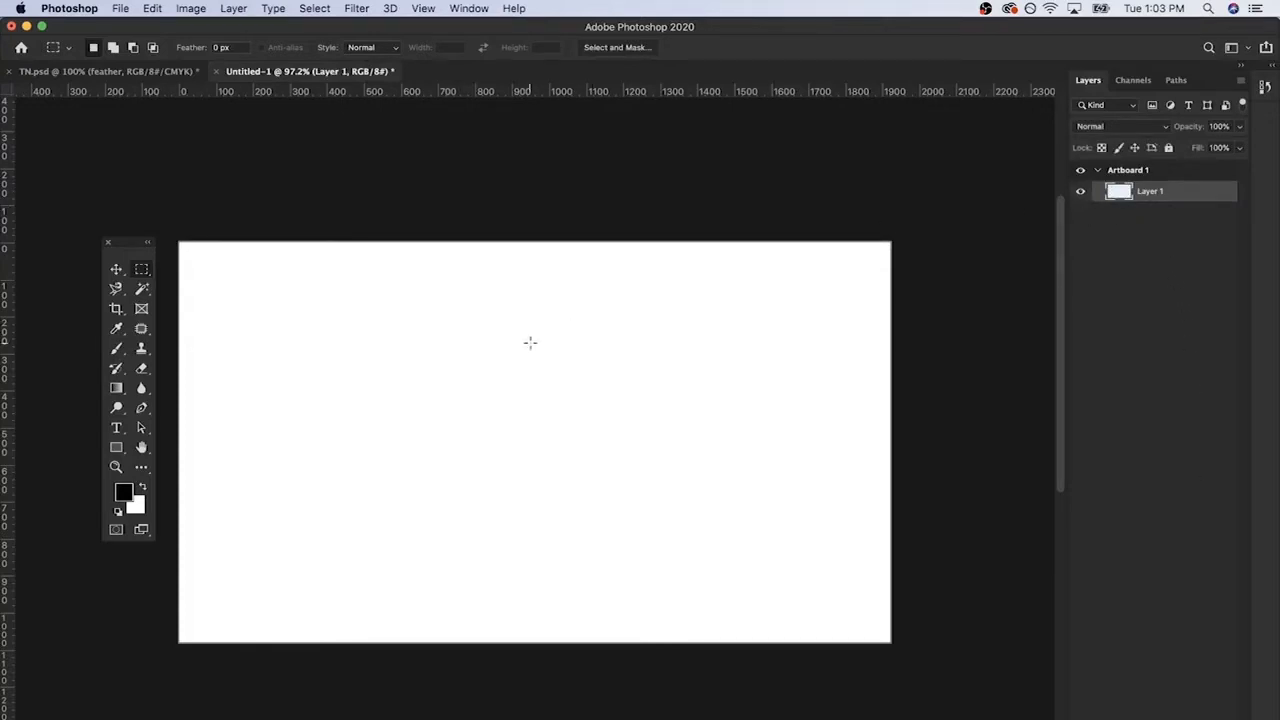
key("b")
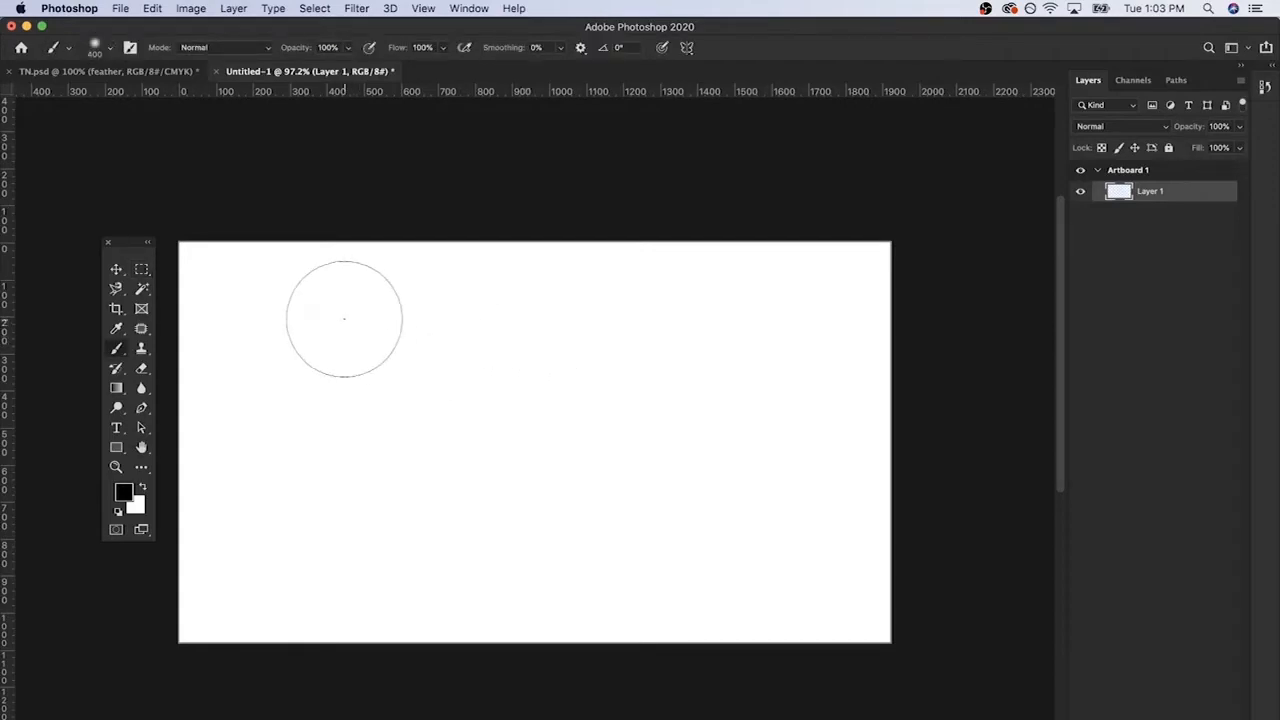
key("bracketleft")
key("bracketleft")
key("bracketleft")
key("bracketleft")
key("bracketleft")
key("bracketleft")
key("bracketleft")
key("bracketleft")
key("bracketleft")
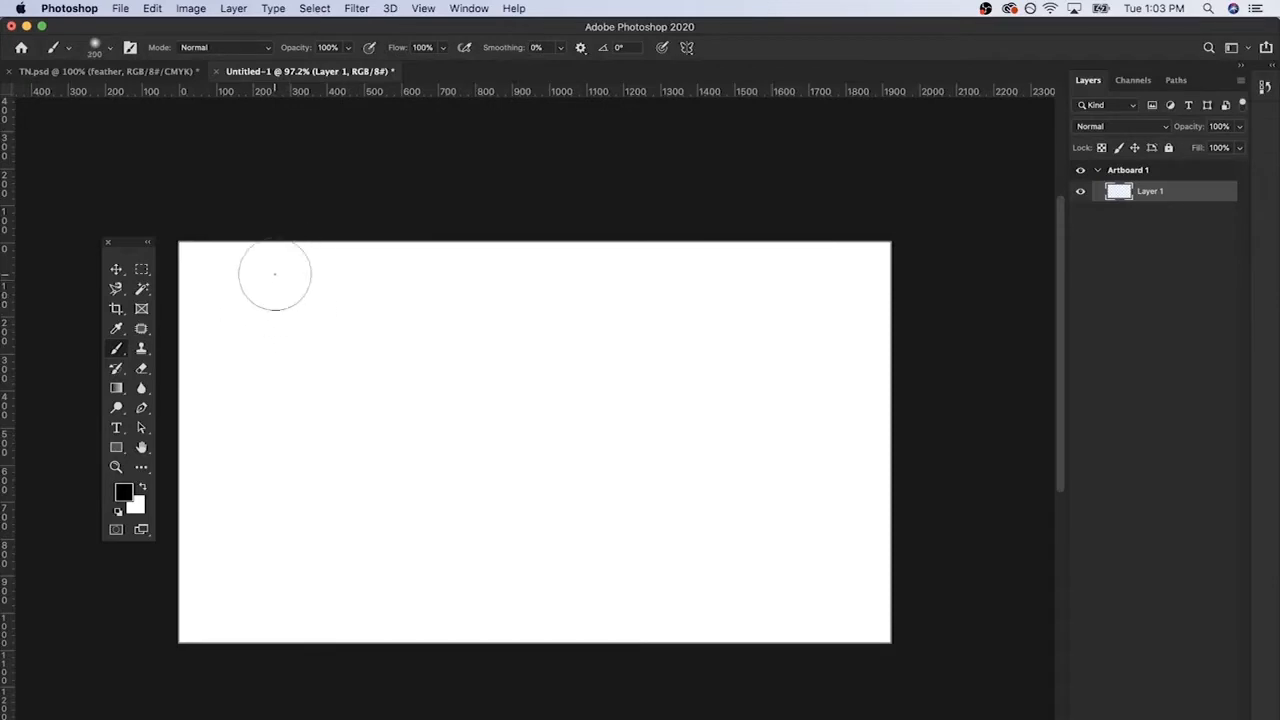
mouse_move(268, 273)
left_mouse_down()
mouse_move(314, 277)
mouse_move(209, 349)
mouse_move(209, 551)
mouse_move(297, 214)
mouse_move(230, 590)
mouse_move(400, 330)
mouse_move(493, 358)
mouse_move(509, 691)
mouse_move(497, 214)
left_mouse_up()
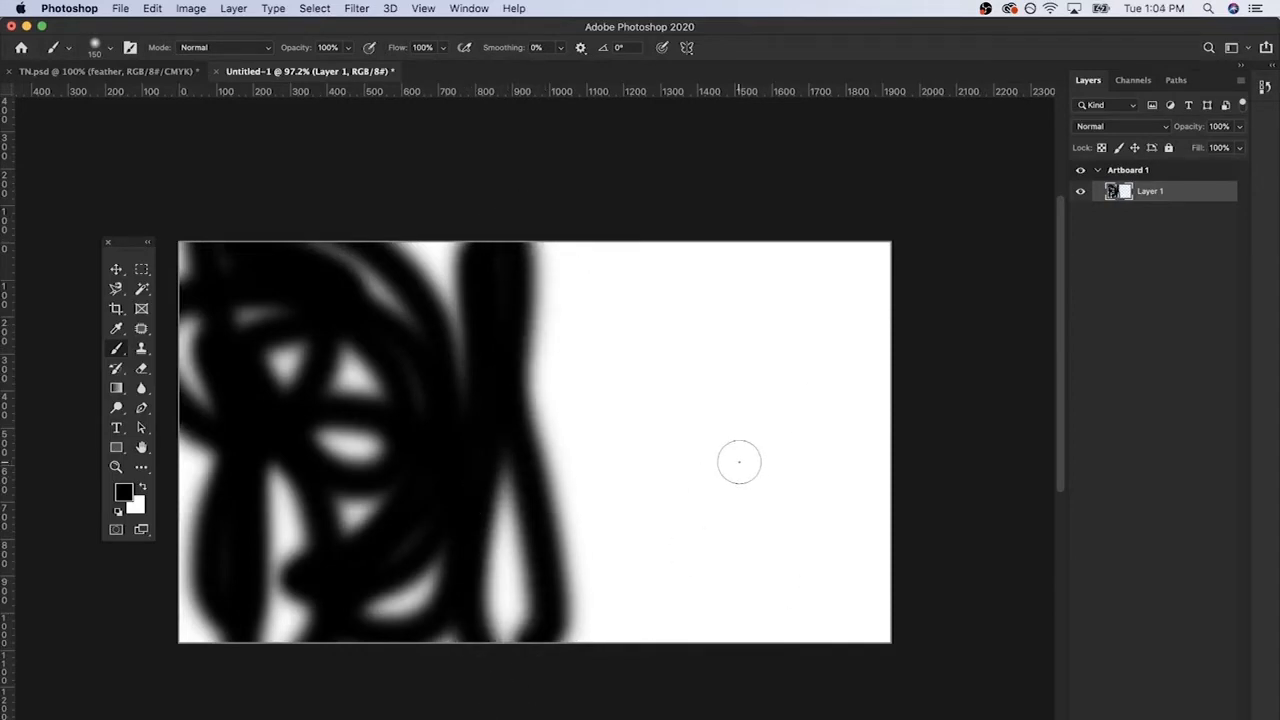
Erase a square area of about 590 px from the black strokes using a rectangular marquee selection, and deselect
key("m")
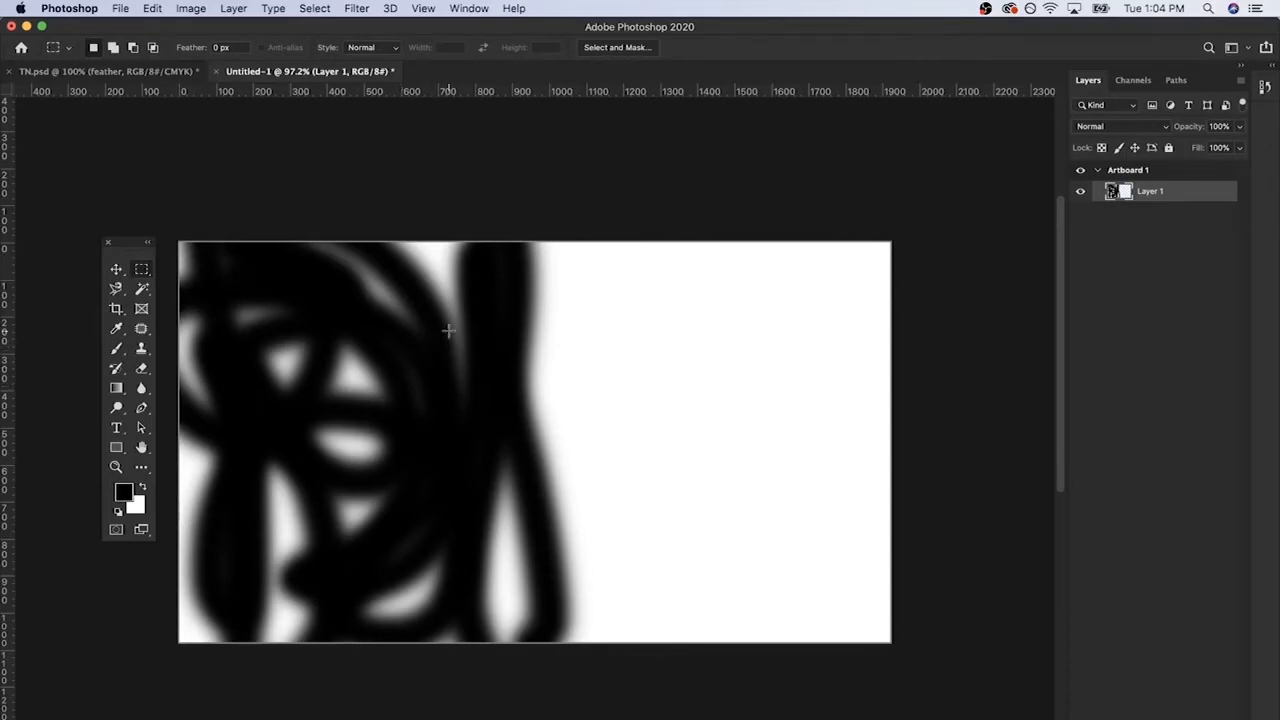
left_click_drag(456, 323, 202, 543)
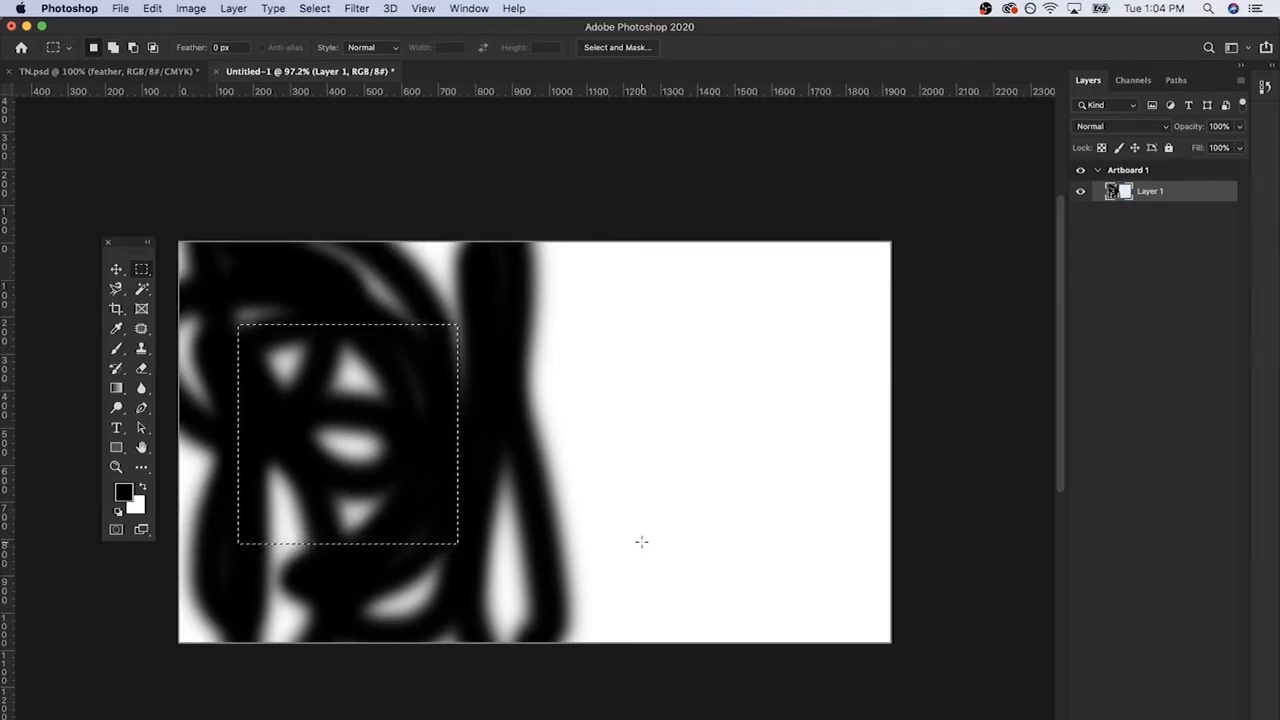
key("Delete")
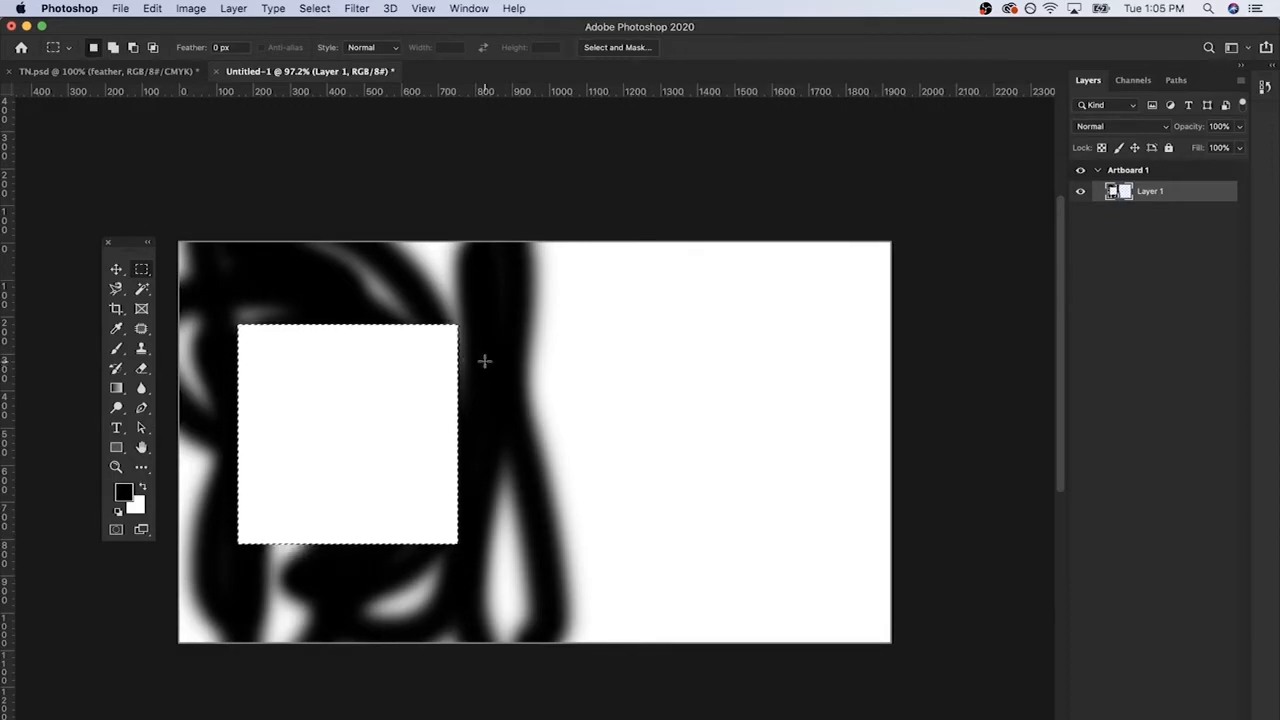
key("super+d")
Select a square of about 570 px in the artboard's right half, paint black strokes inside it with a 100 px brush, and deselect
left_click_drag(841, 326, 587, 538)
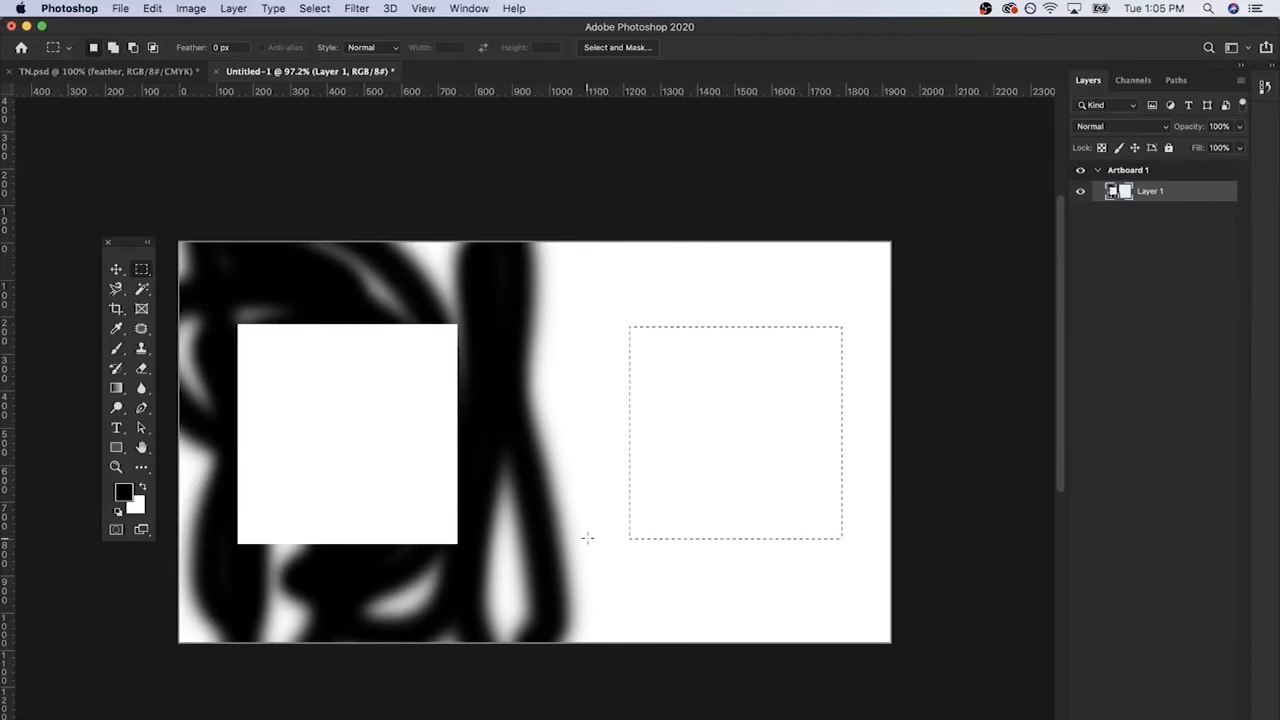
key("b")
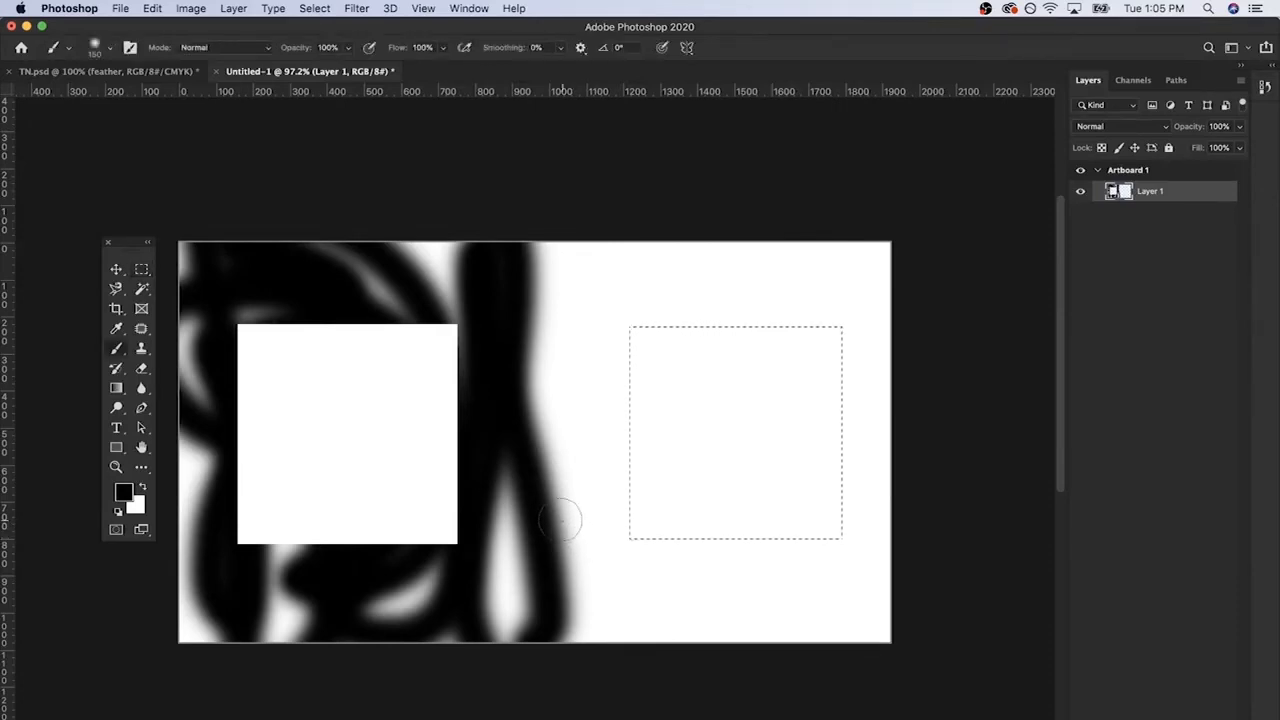
key("bracketleft")
key("bracketleft")
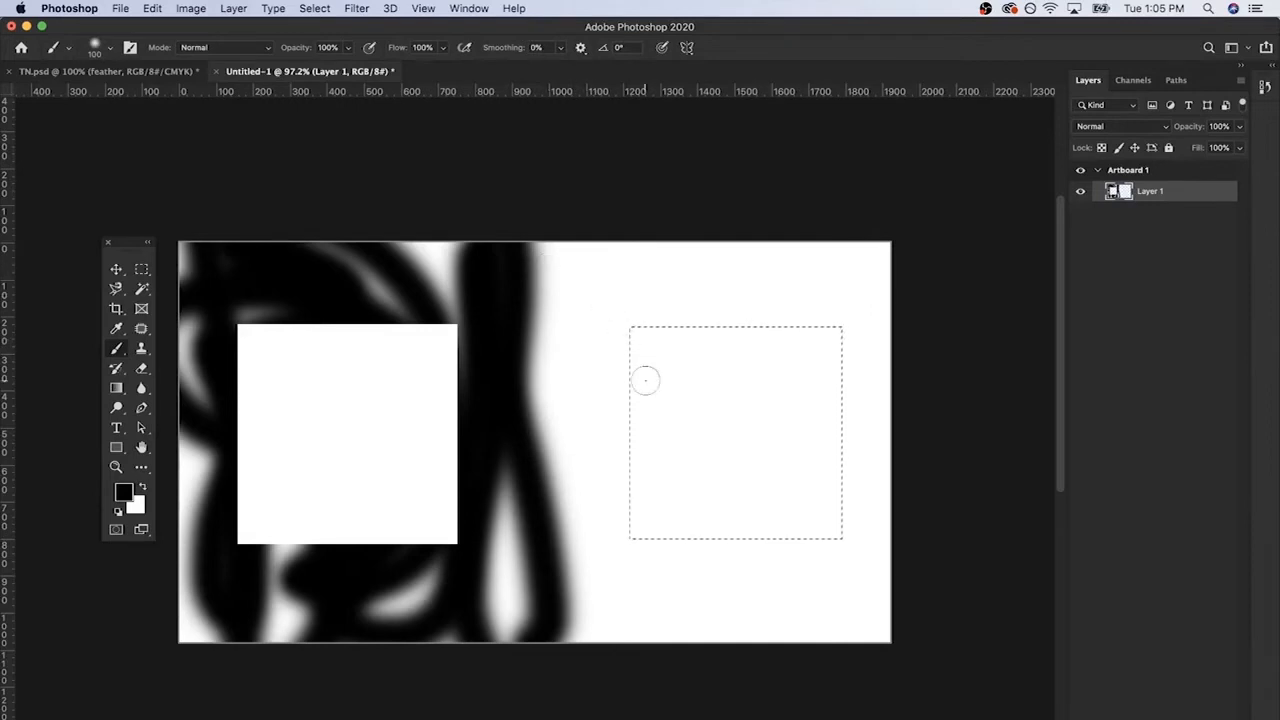
mouse_move(674, 485)
left_mouse_down()
mouse_move(674, 346)
mouse_move(830, 332)
mouse_move(835, 535)
left_mouse_up()
mouse_move(591, 286)
left_mouse_down()
mouse_move(848, 295)
mouse_move(647, 405)
mouse_move(919, 419)
mouse_move(813, 430)
mouse_move(770, 330)
mouse_move(693, 252)
left_mouse_up()
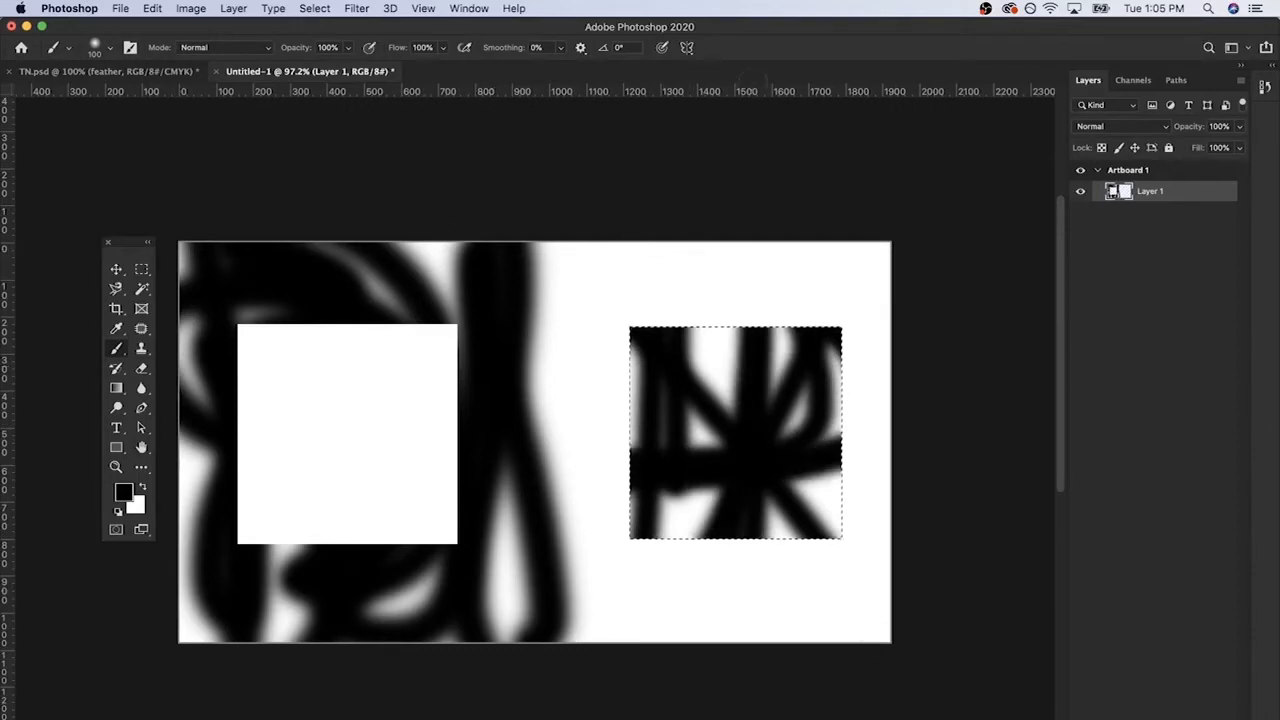
left_click_drag(791, 255, 632, 508)
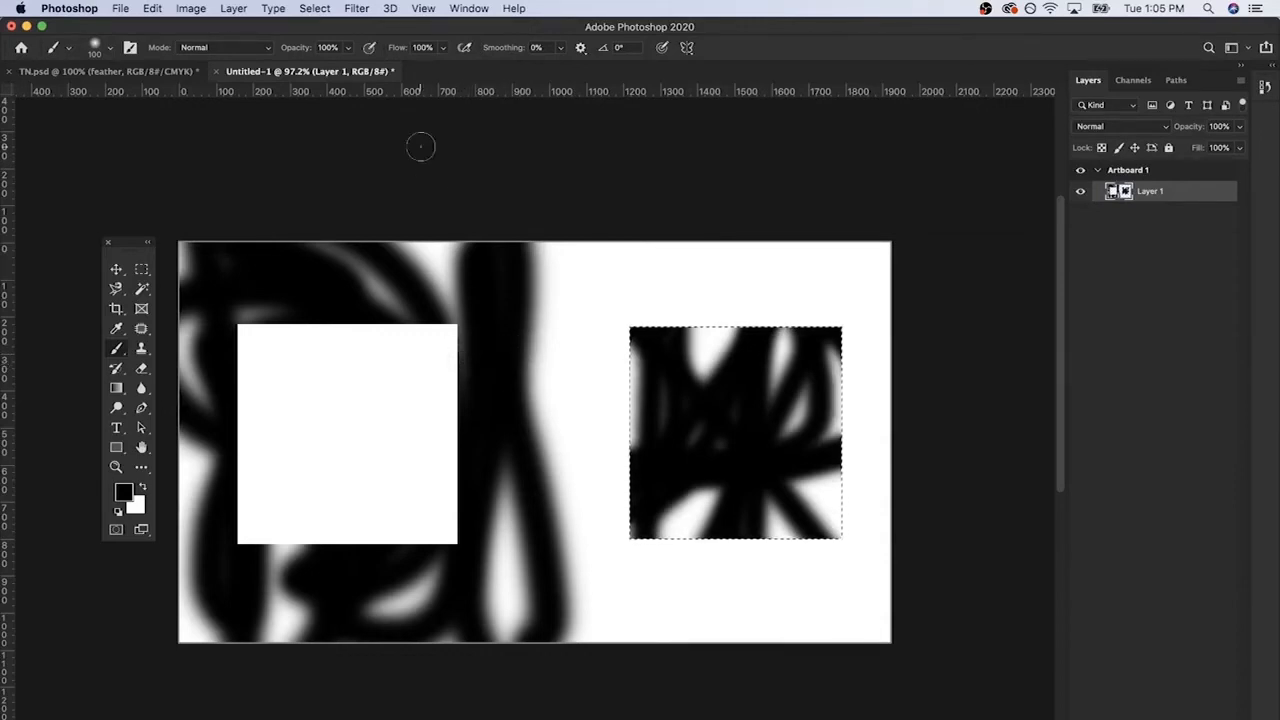
left_click(313, 9)
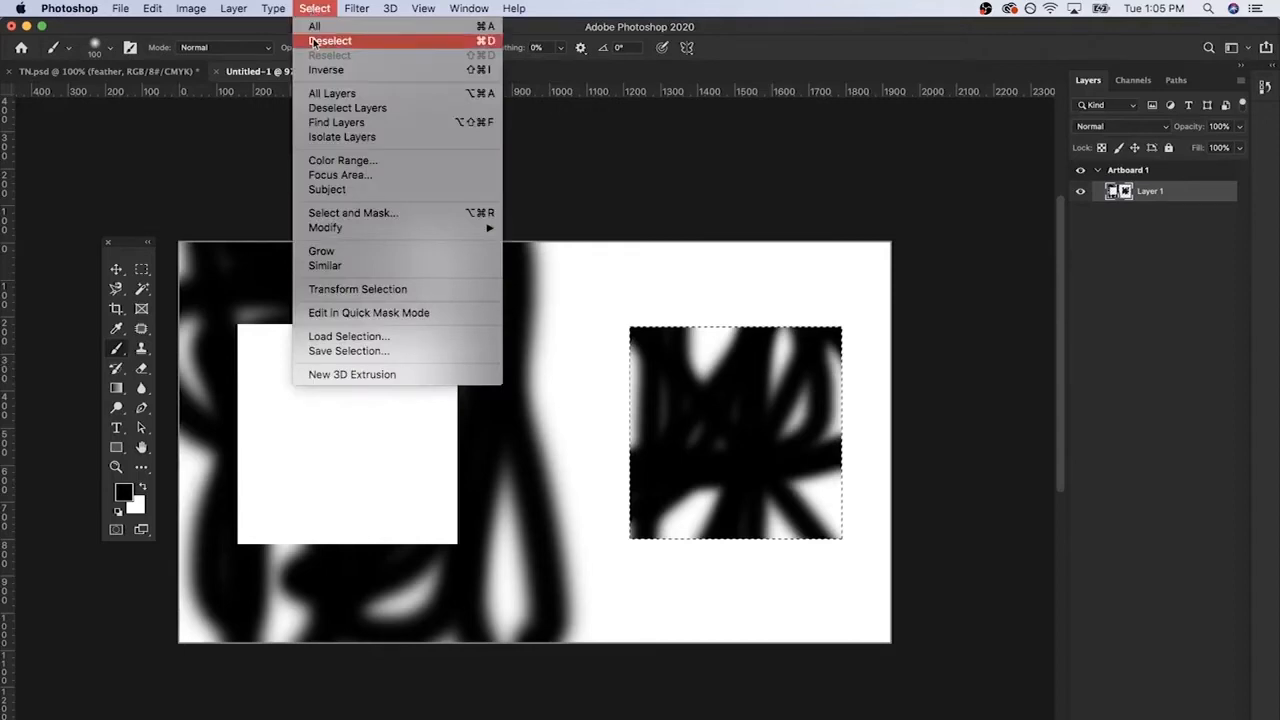
left_click(313, 41)
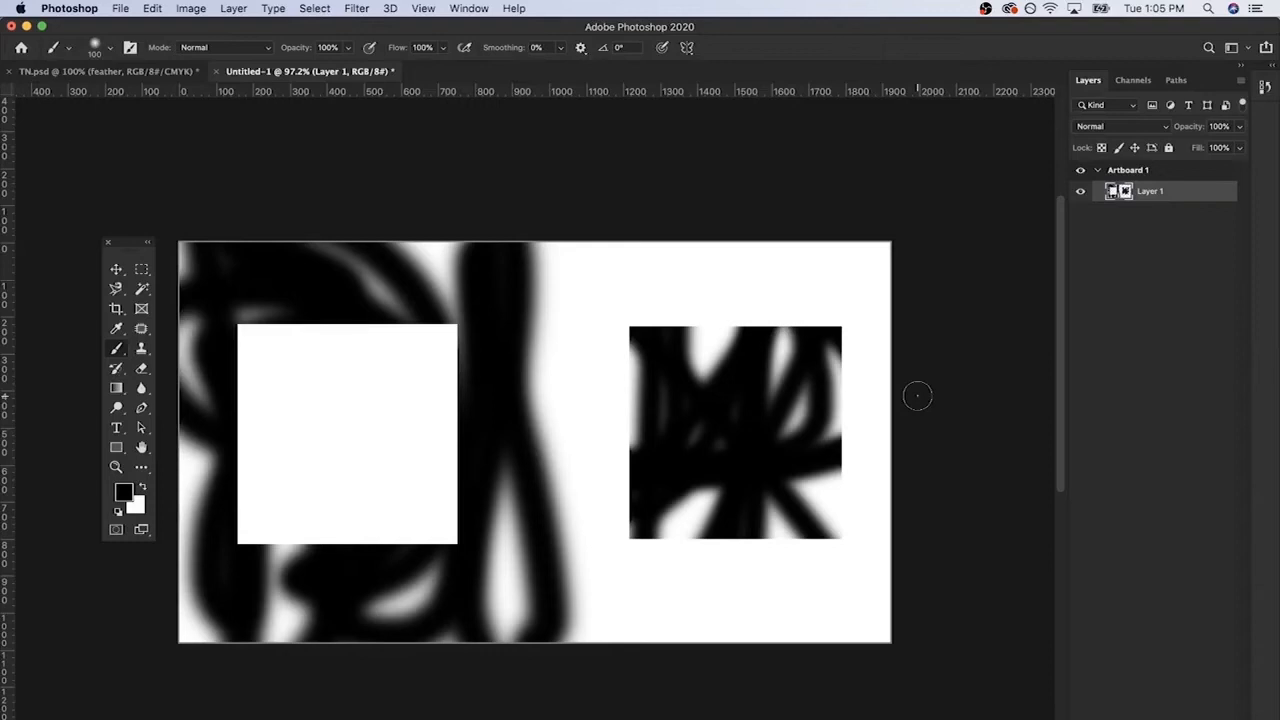
Make a tall elliptical marquee selection, about 420 by 930 px, over the painted square in the artboard's right half
key("m")
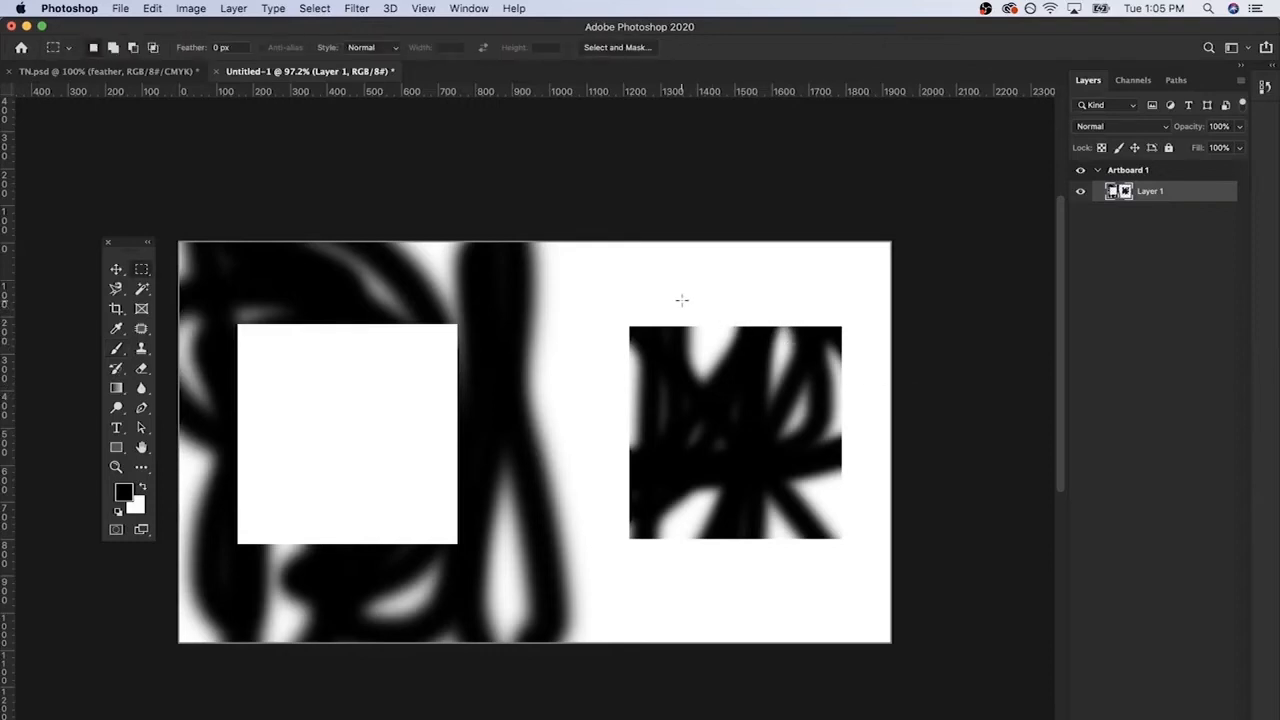
left_click_drag(143, 270, 178, 282)
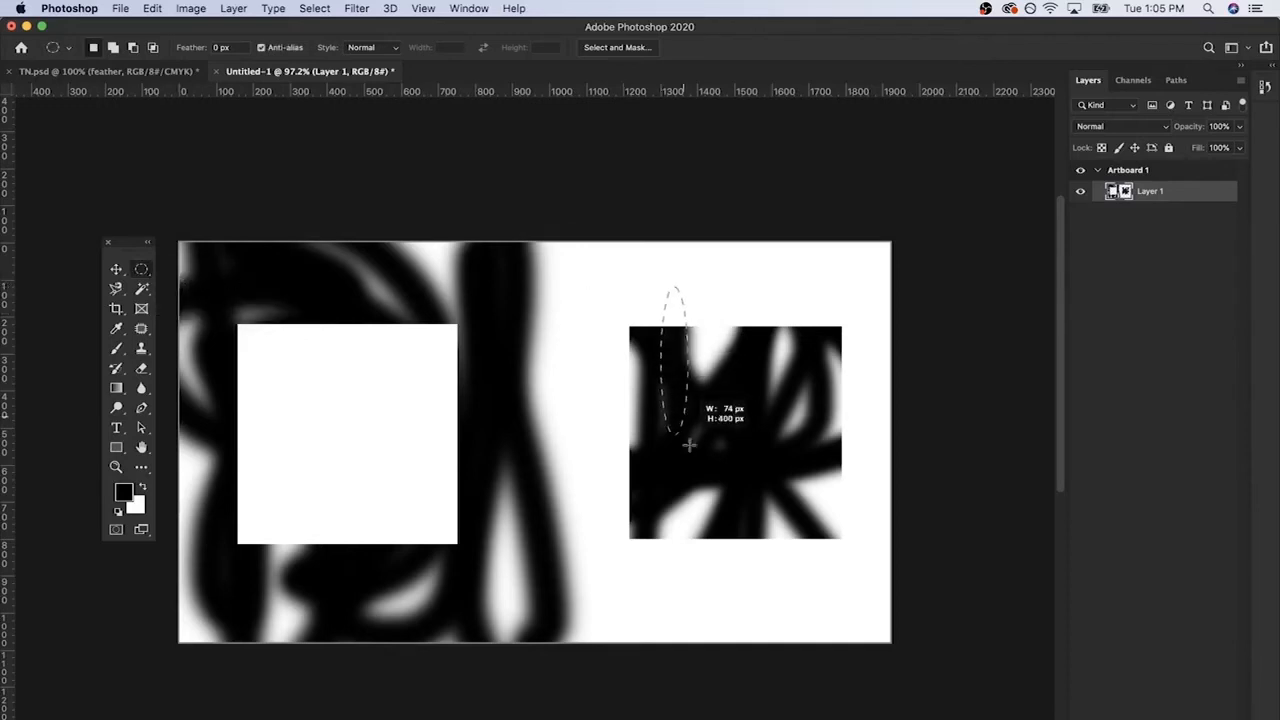
left_click_drag(805, 588, 815, 630)
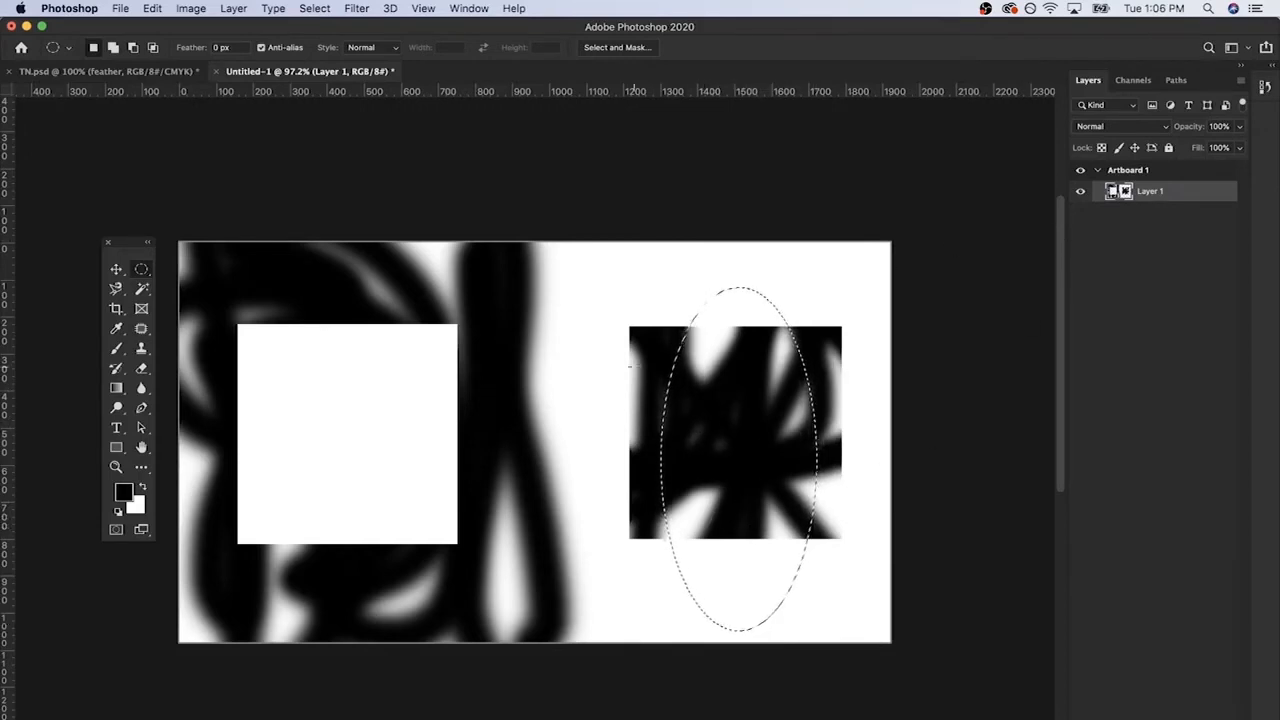
left_click(316, 9)
mouse_move(217, 6)
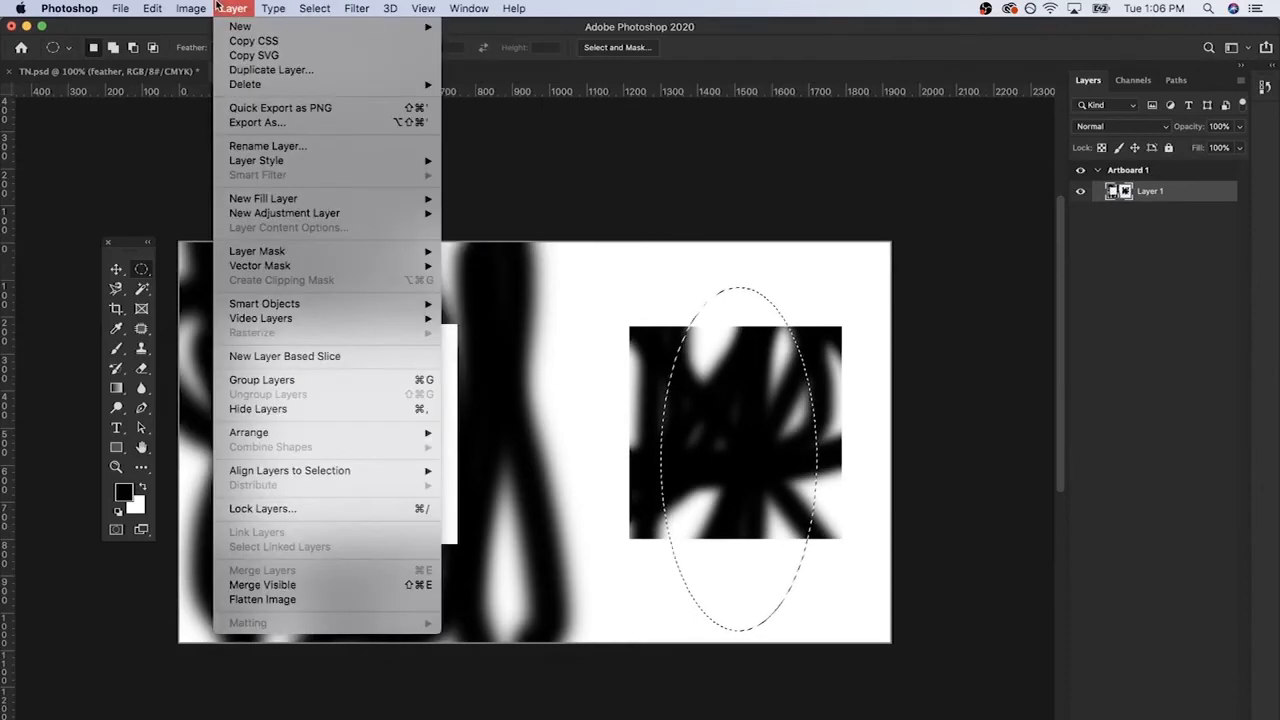
mouse_move(252, 30)
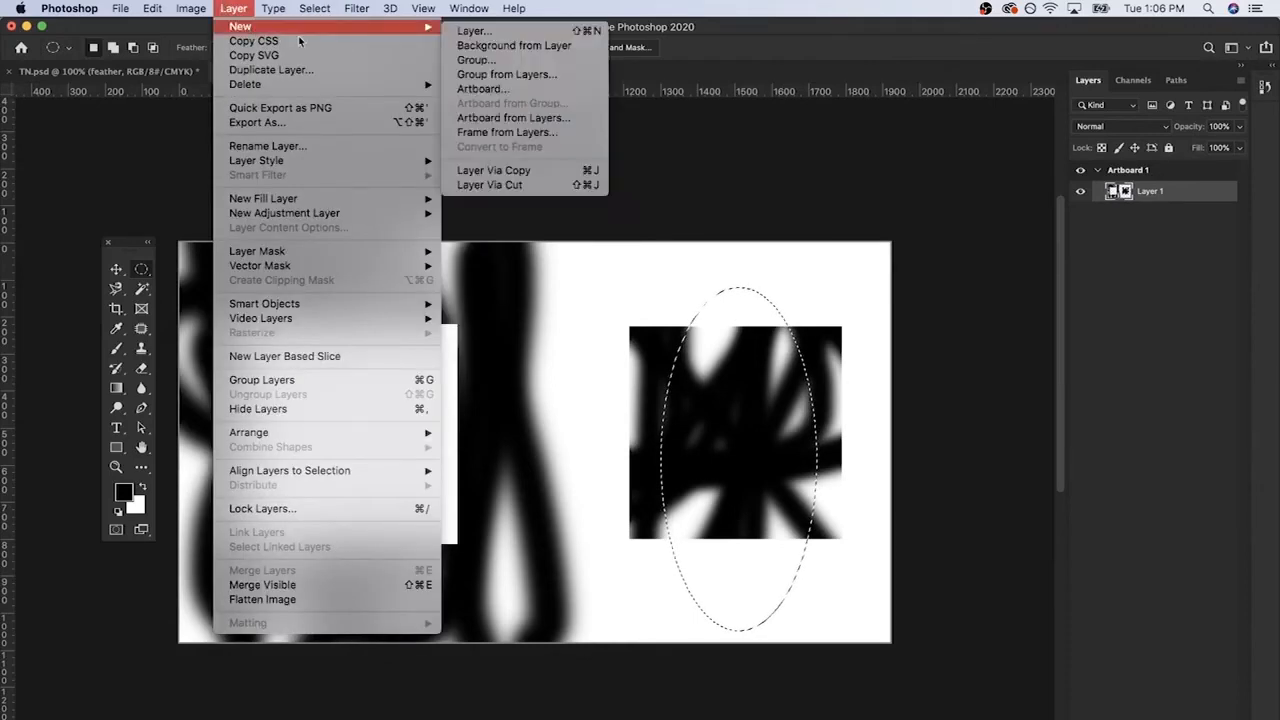
left_click(462, 32)
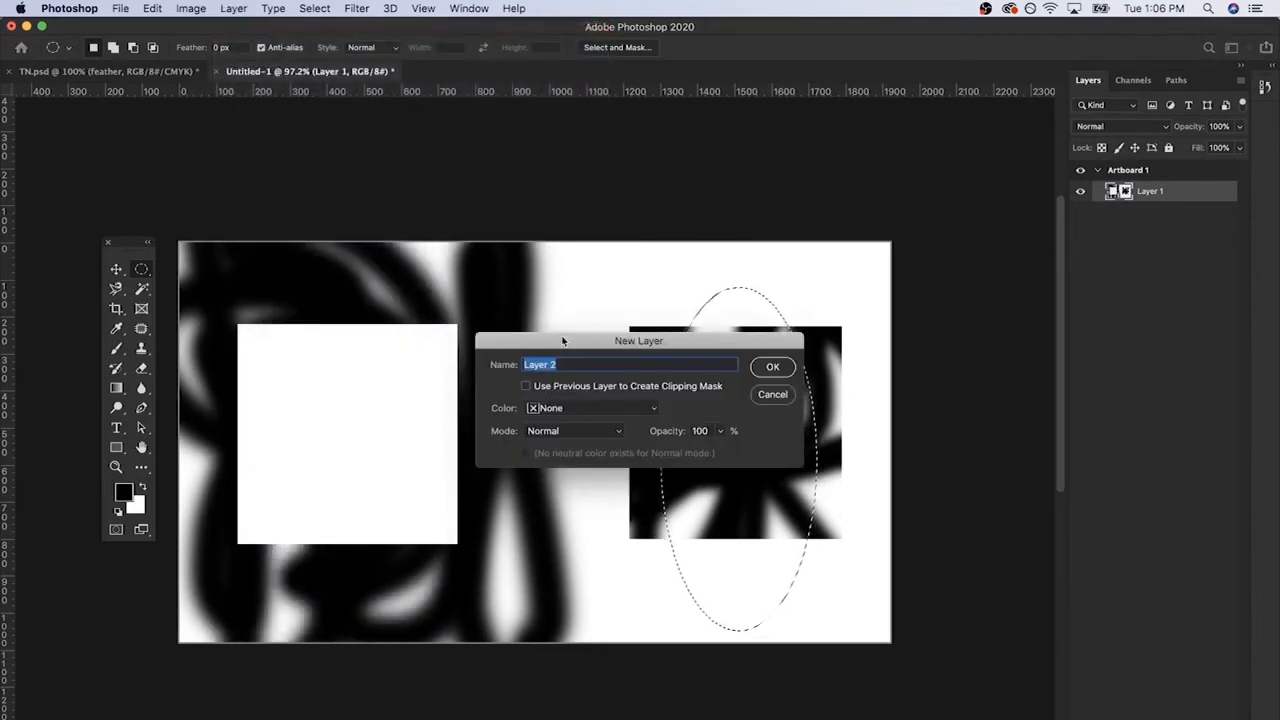
key("Return")
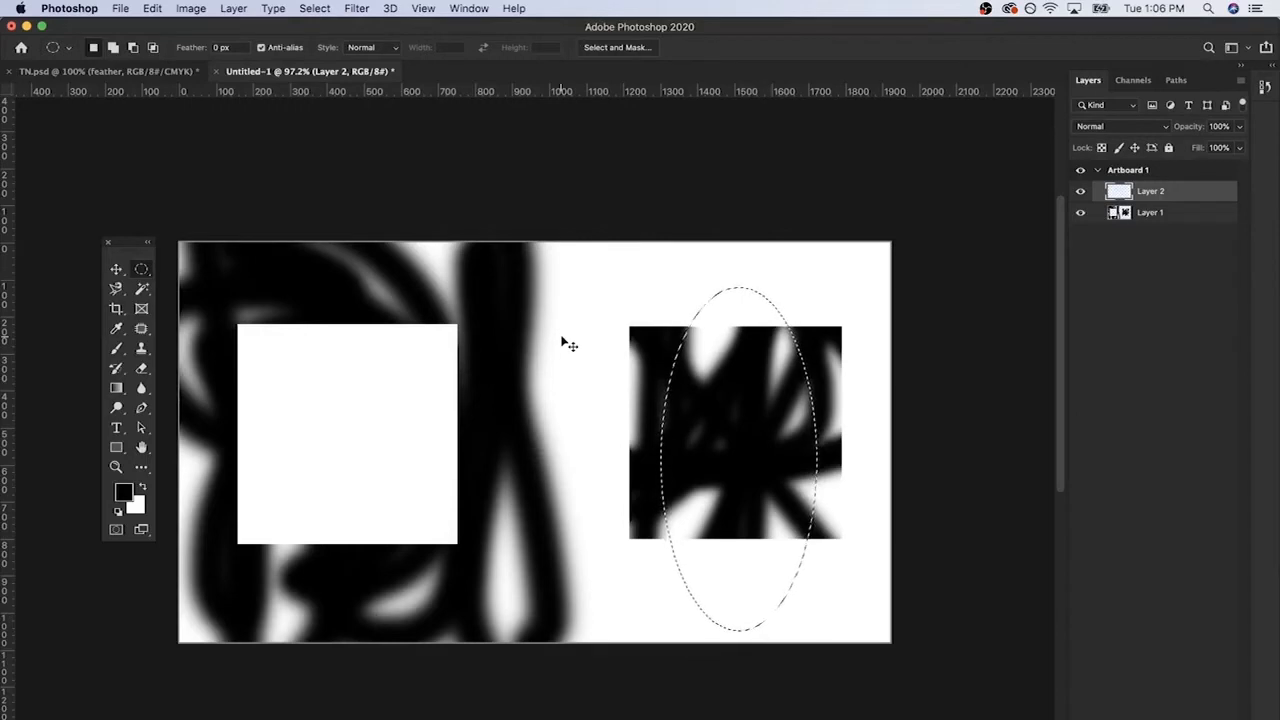
key("super+z")
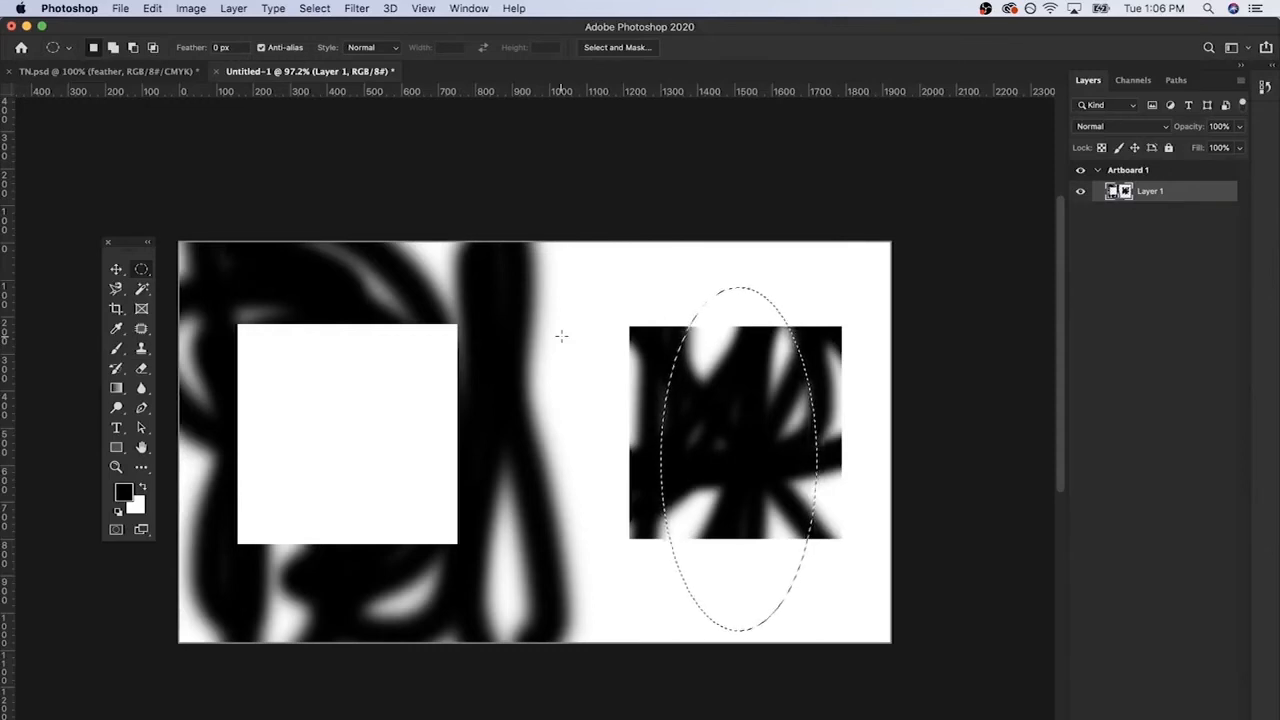
Copy the elliptical selection to a new layer and toggle Layer 1's visibility to view the copy alone
key("super+j")
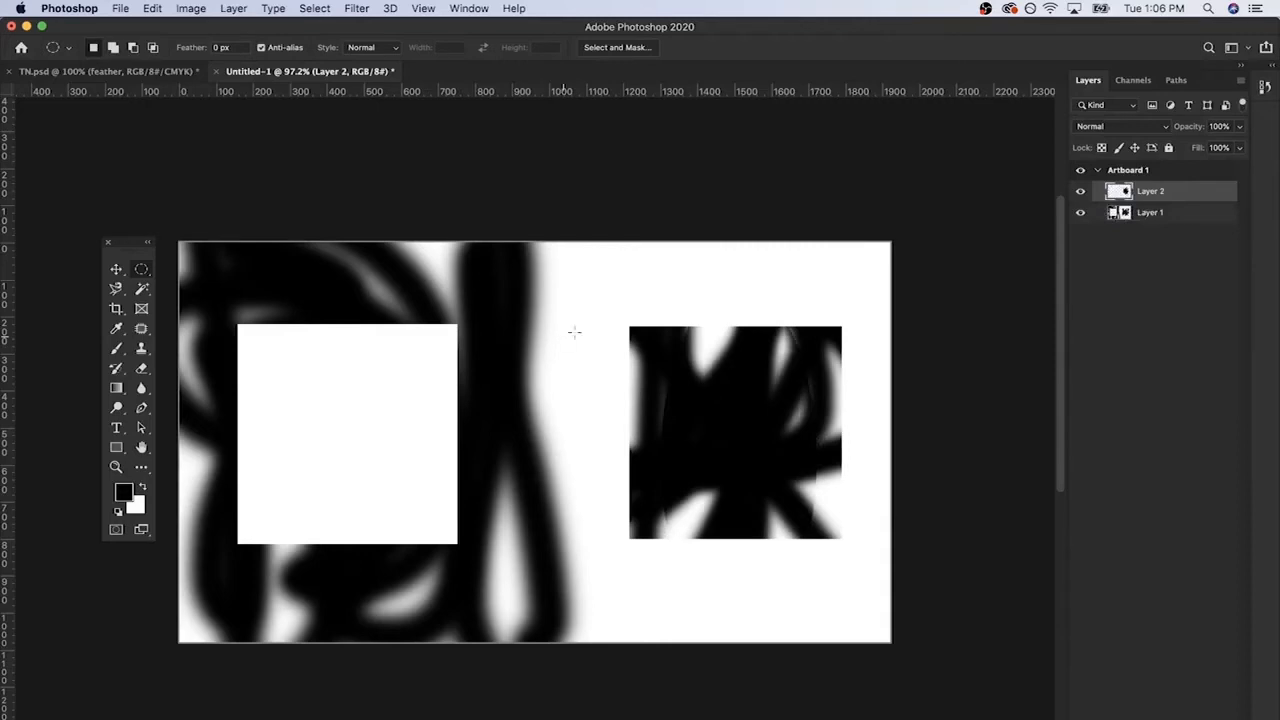
left_click(1080, 213)
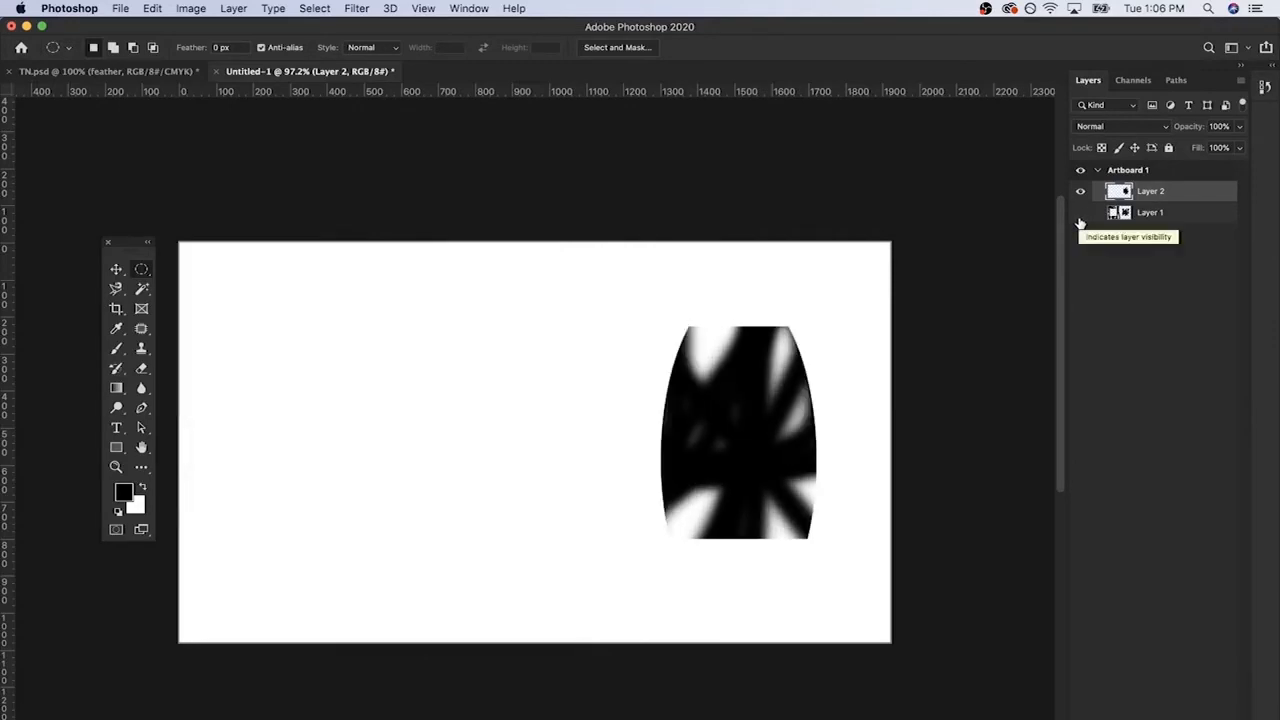
left_click(1080, 213)
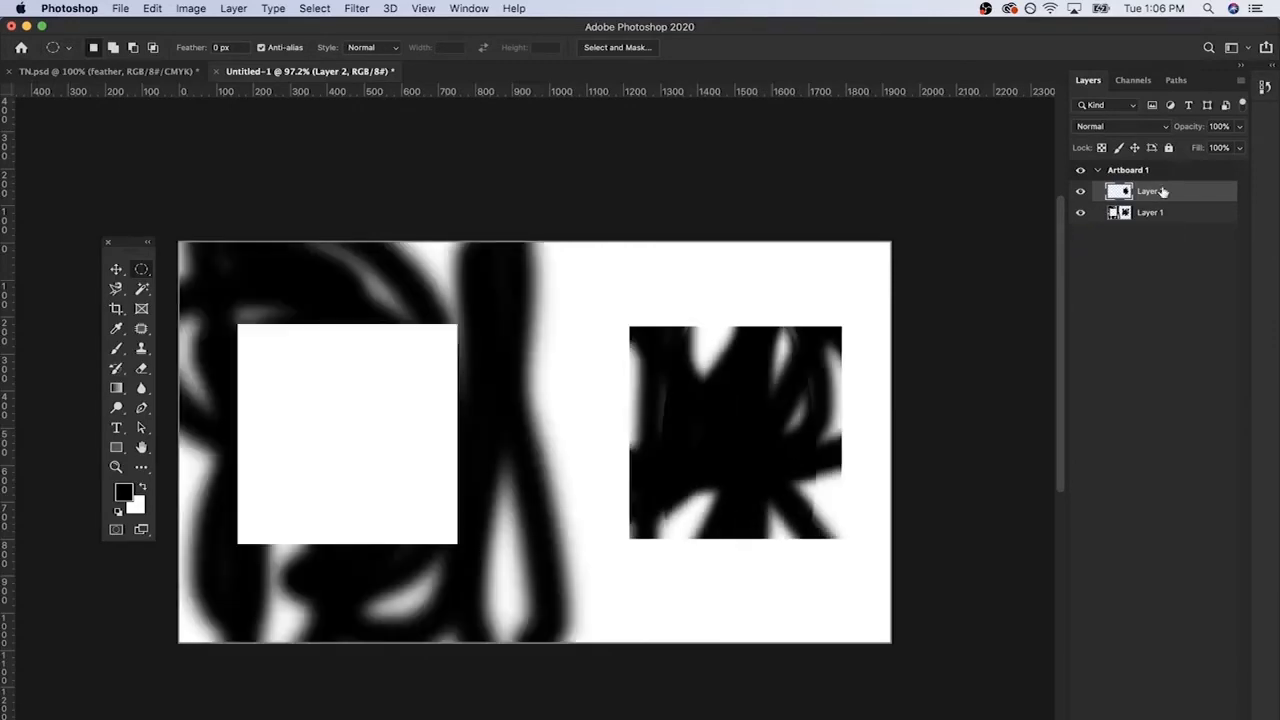
Remove the copied layer, and undo back to the elliptical selection on Layer 1
key("super+e")
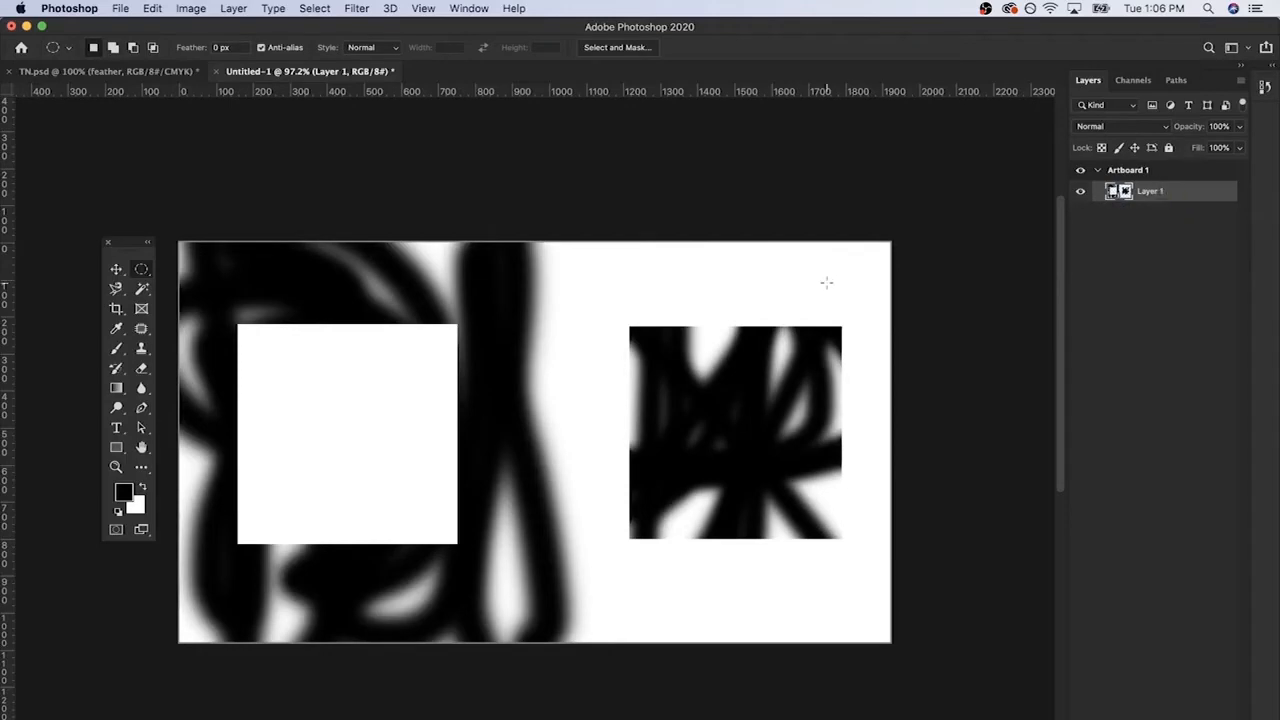
key("super+z")
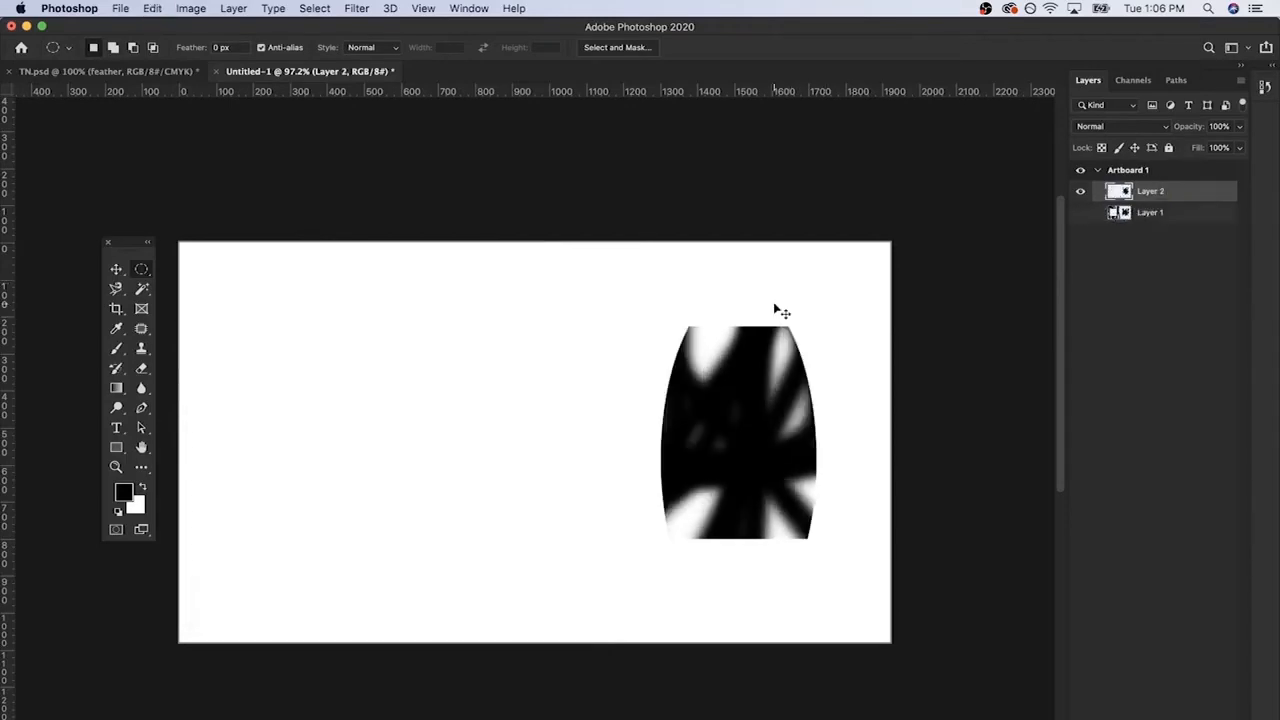
key("super+z")
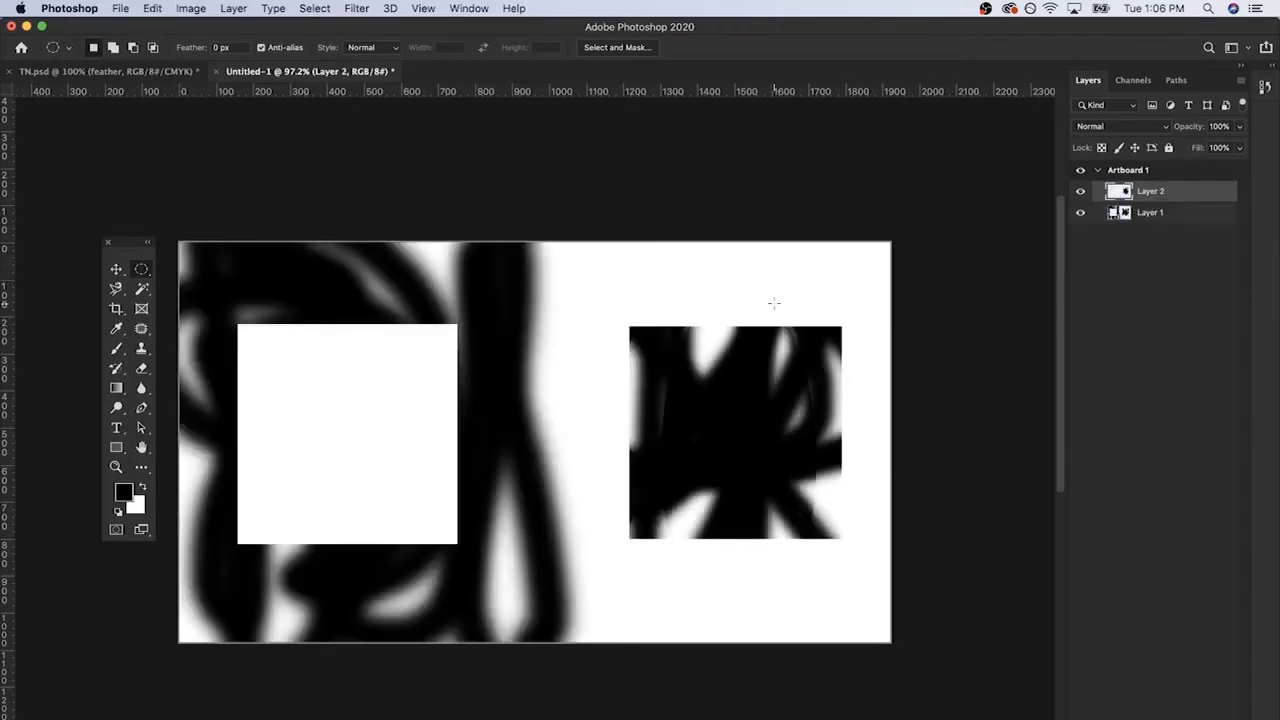
key("super+z")
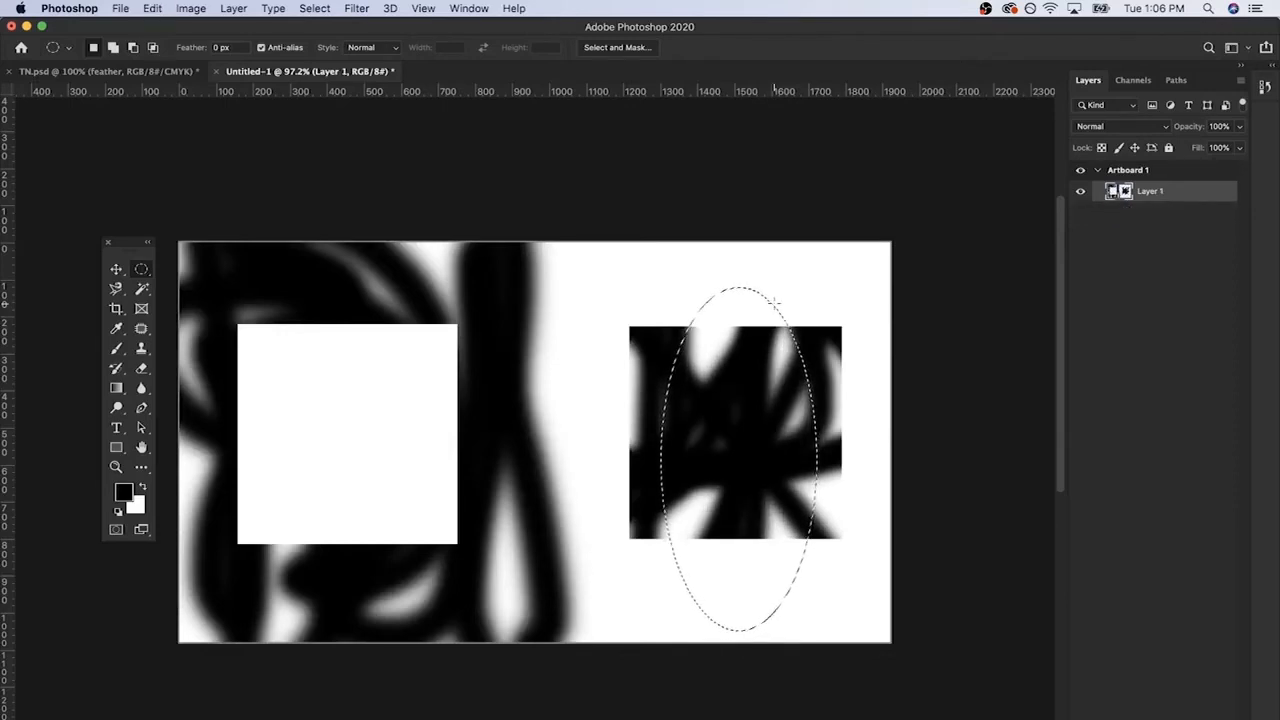
Cut the elliptical selection from Layer 1 to a new layer and toggle the new layer's visibility to inspect the cut-out
key("super+j")
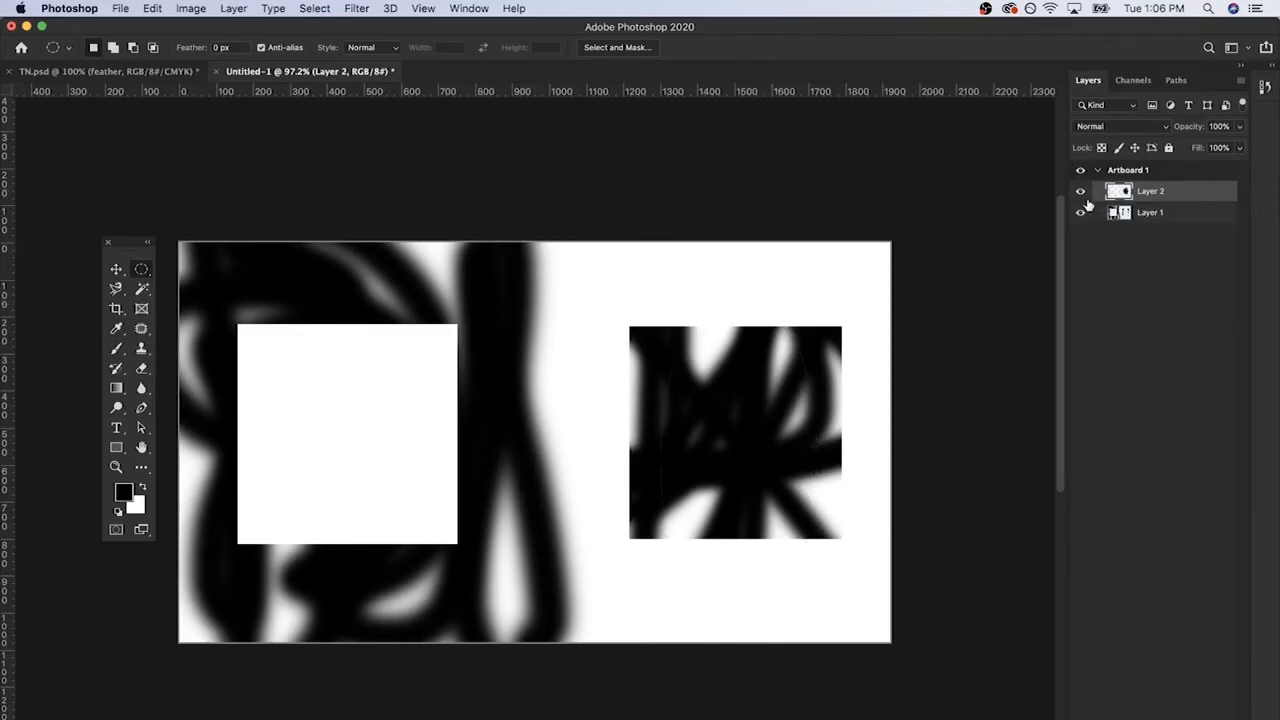
left_click(1080, 191)
left_click(1081, 191)
left_click(1081, 191)
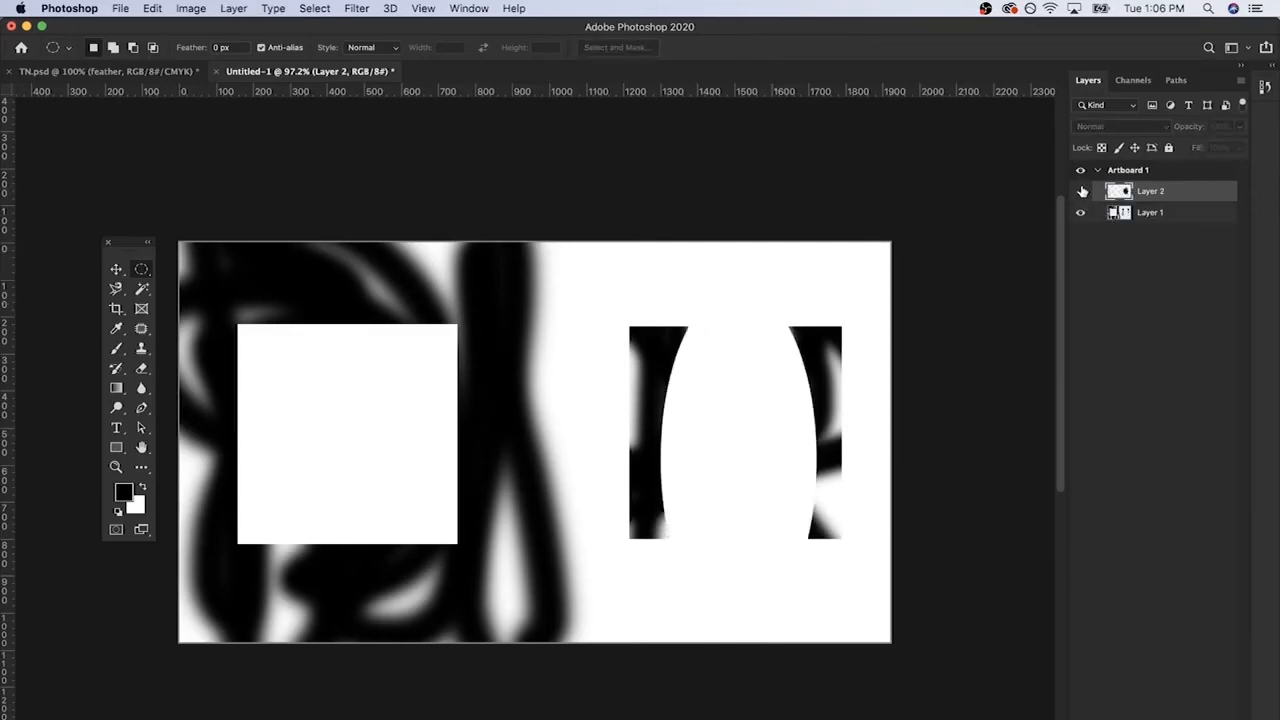
left_click(1081, 191)
left_click(1081, 191)
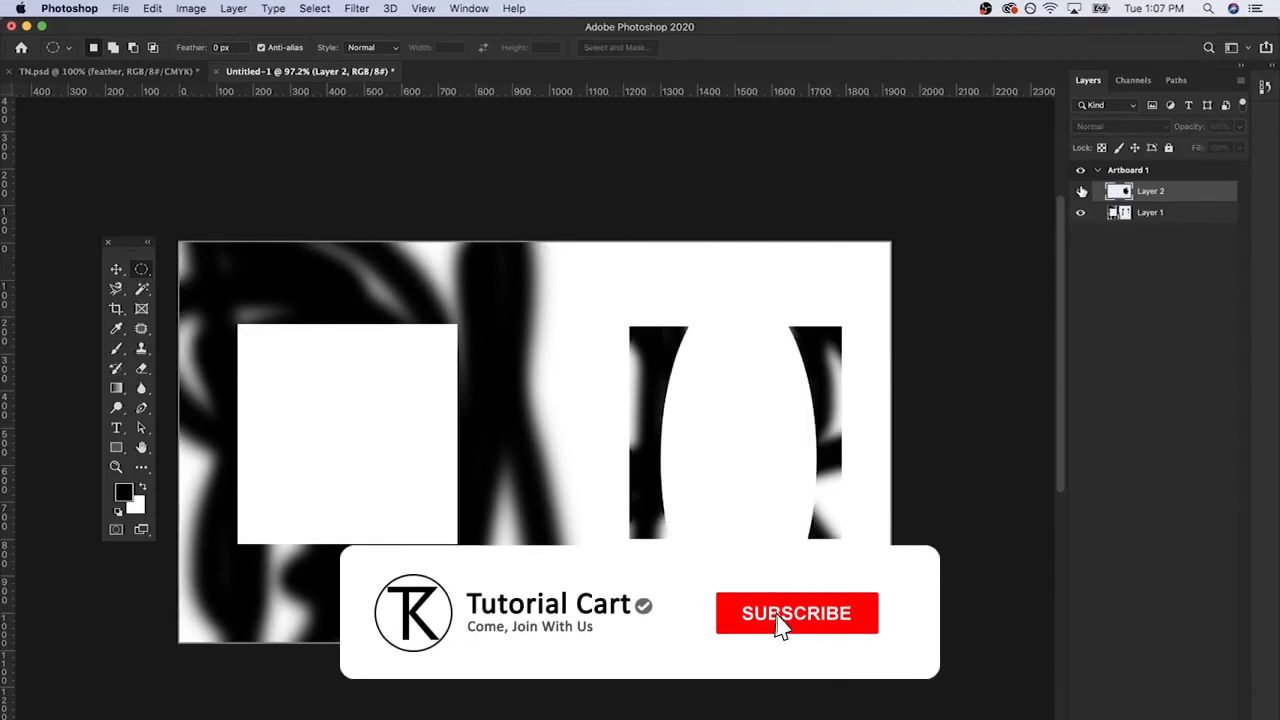
left_click(1081, 191)
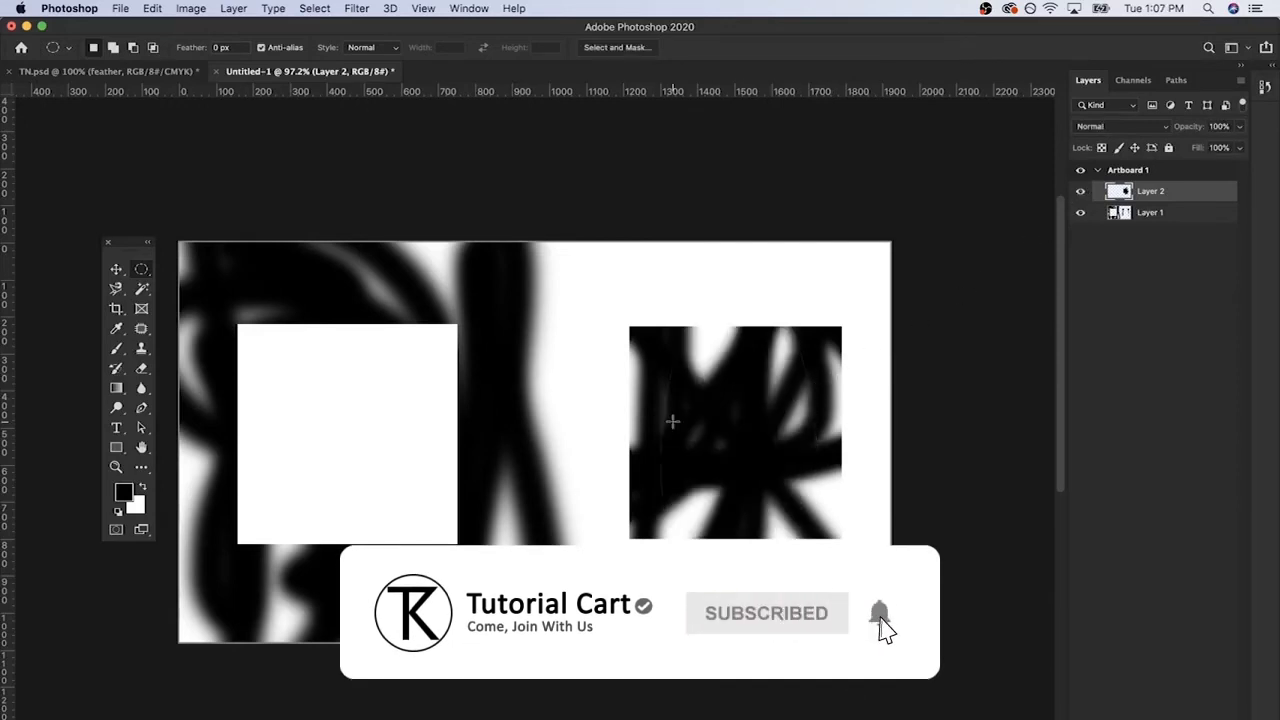
Make a circular marquee selection about 390 px across over the painted square in the artboard's right half and expand it by 5 pixels
left_click_drag(710, 418, 640, 494)
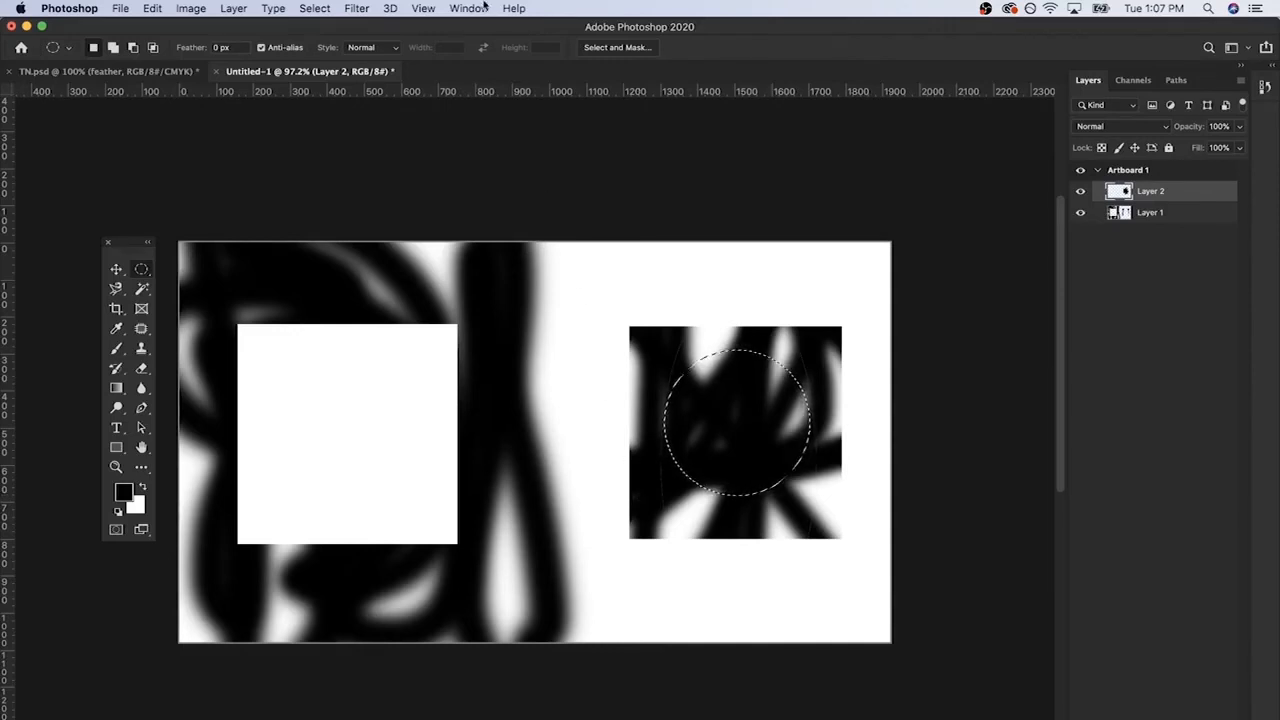
left_click(318, 7)
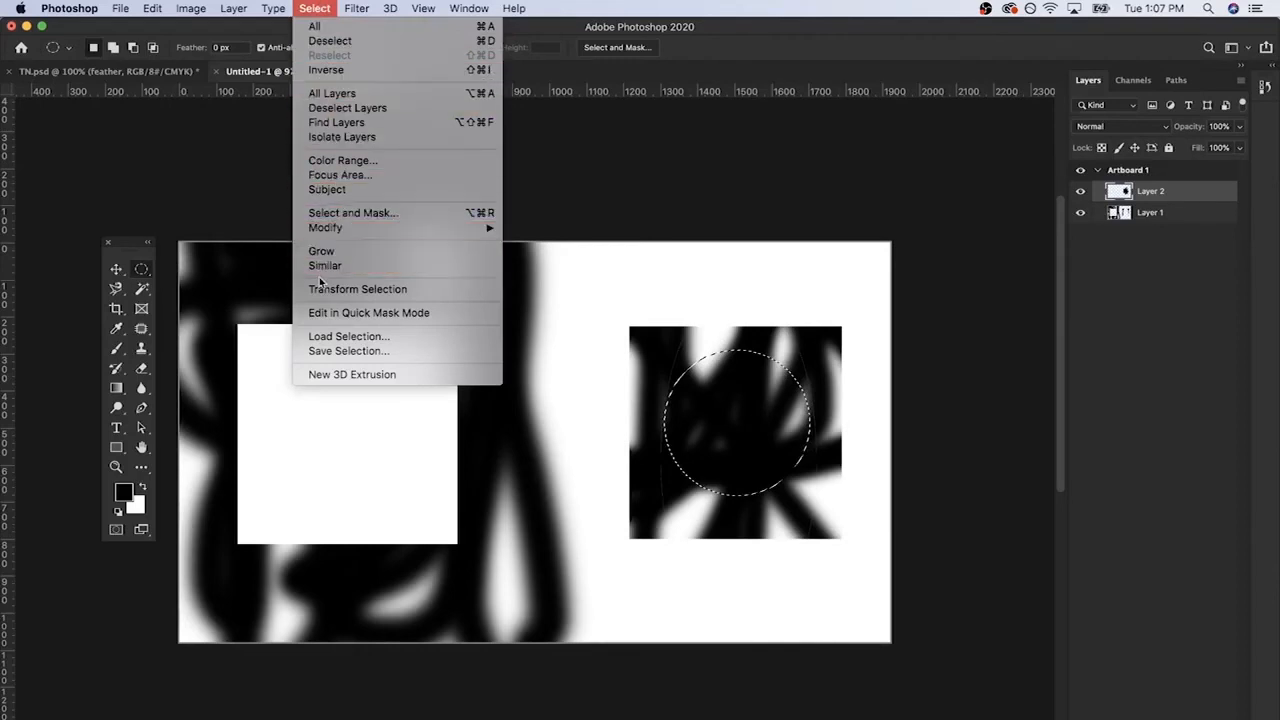
mouse_move(453, 232)
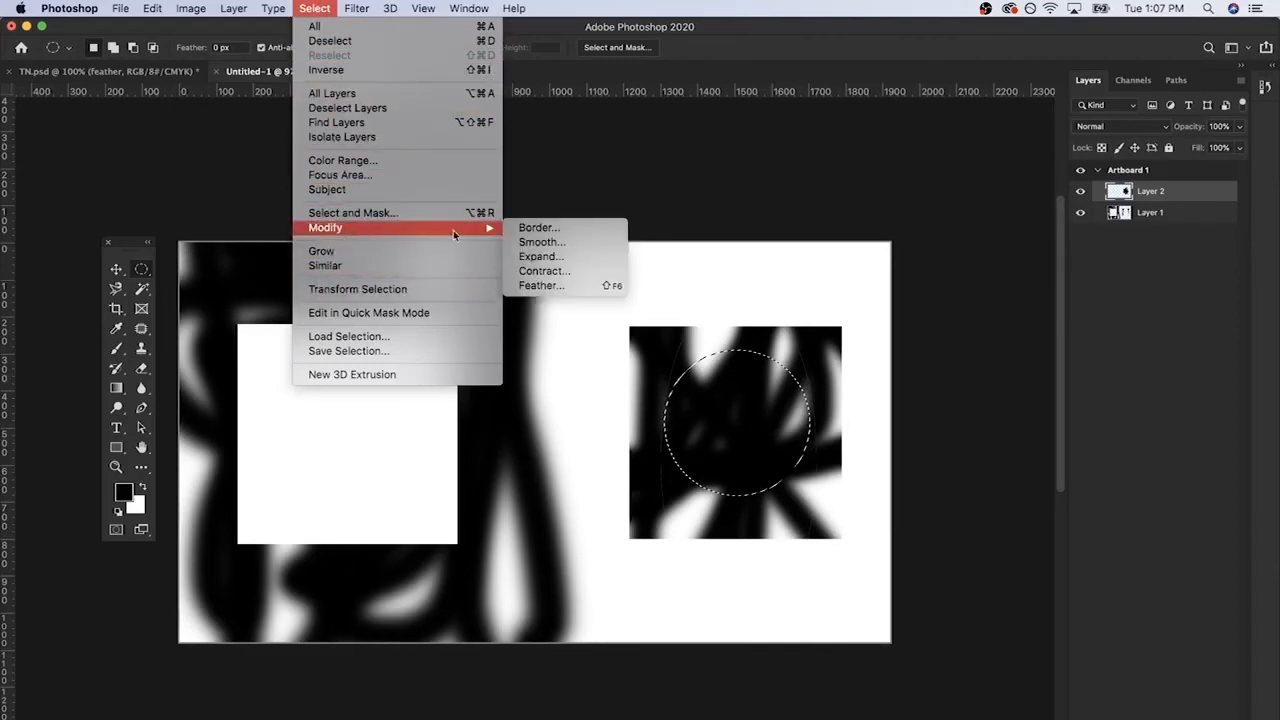
left_click(537, 257)
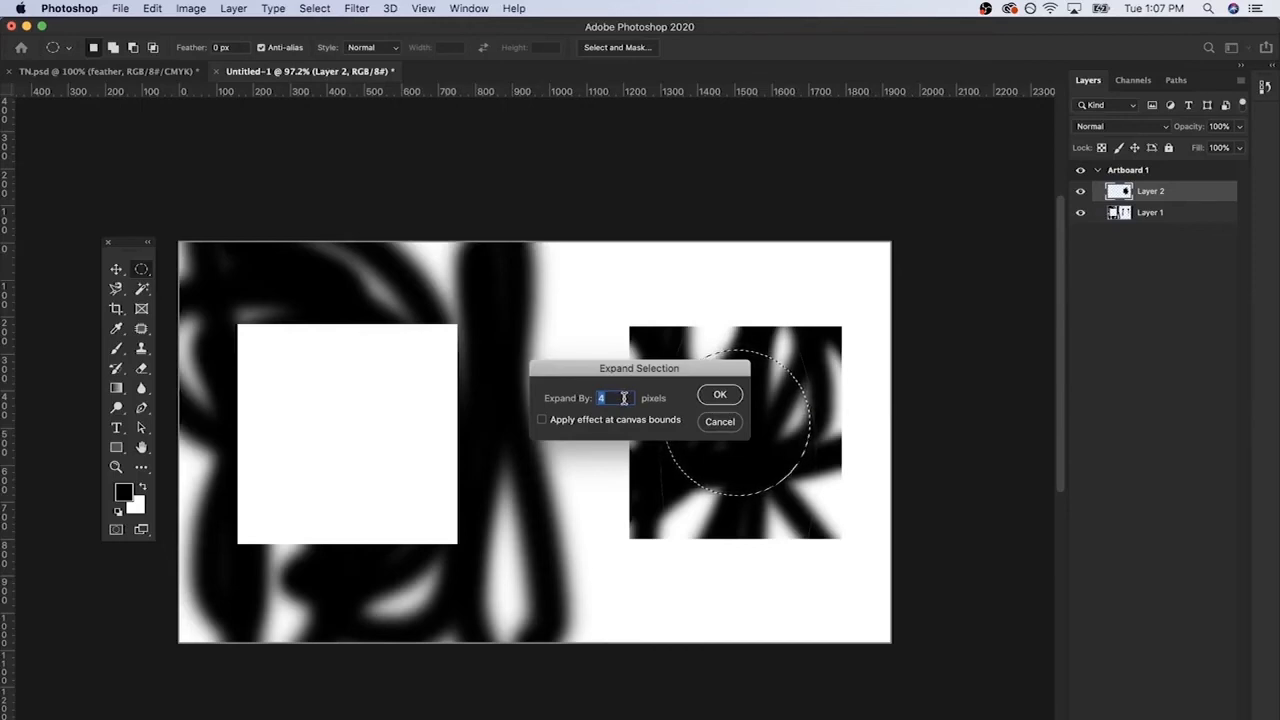
type("5")
key("Return")
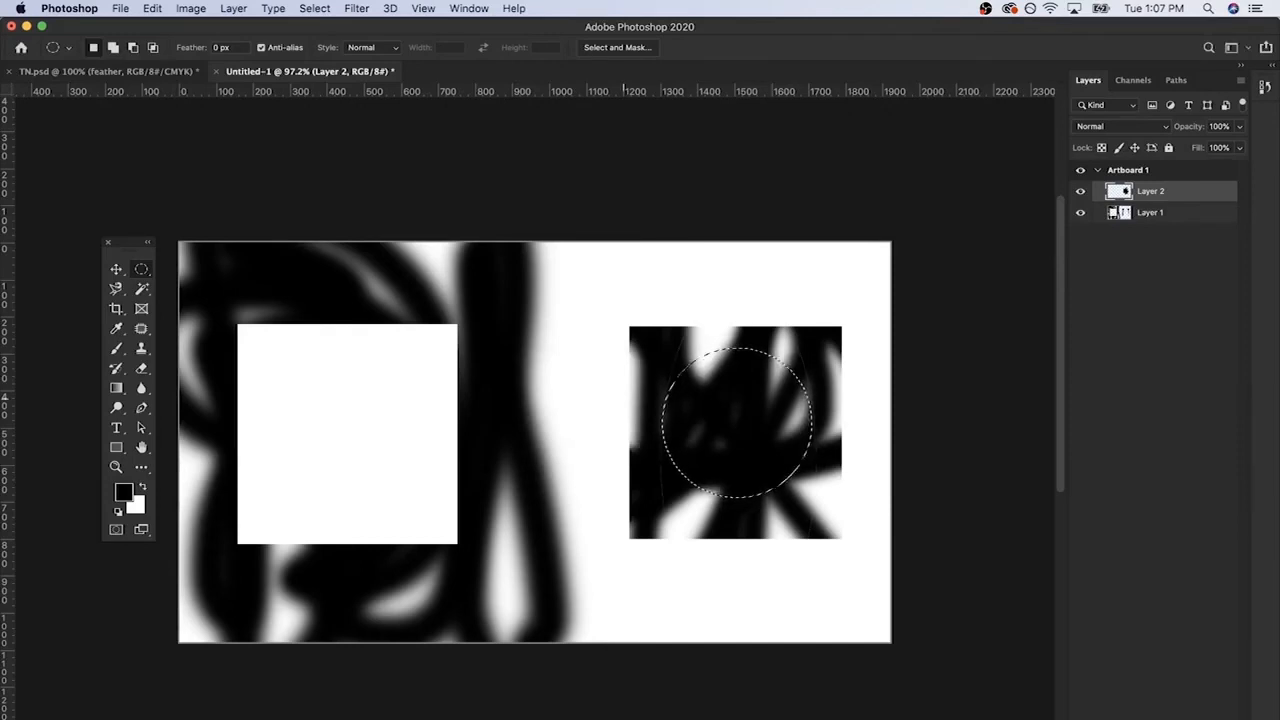
Expand the circular selection over the painted square by another 20 pixels
left_click(314, 8)
mouse_move(405, 228)
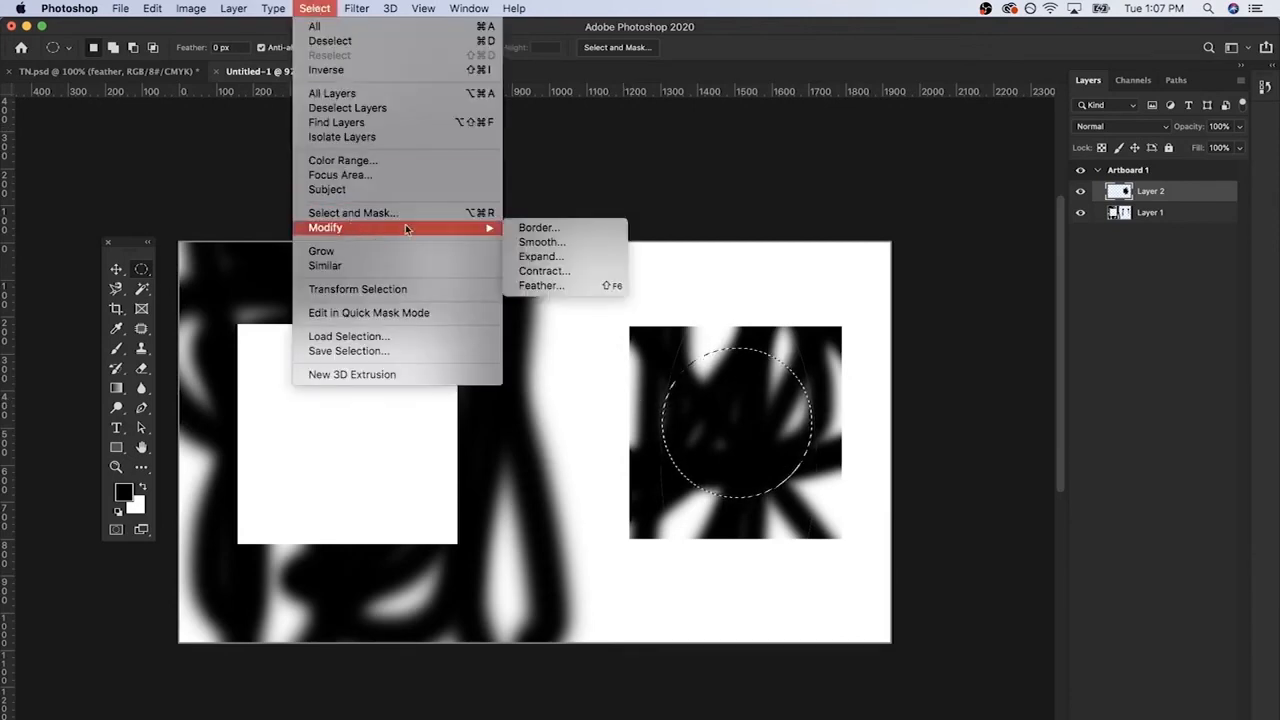
left_click(535, 256)
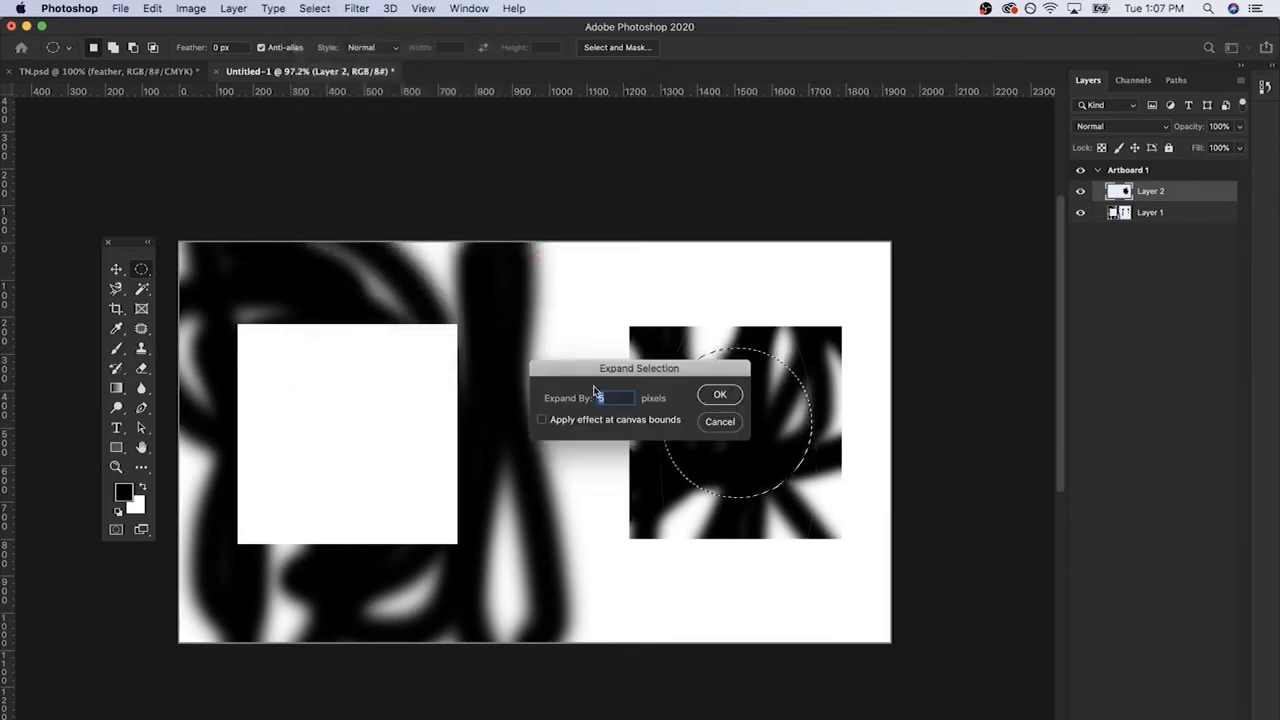
type("20")
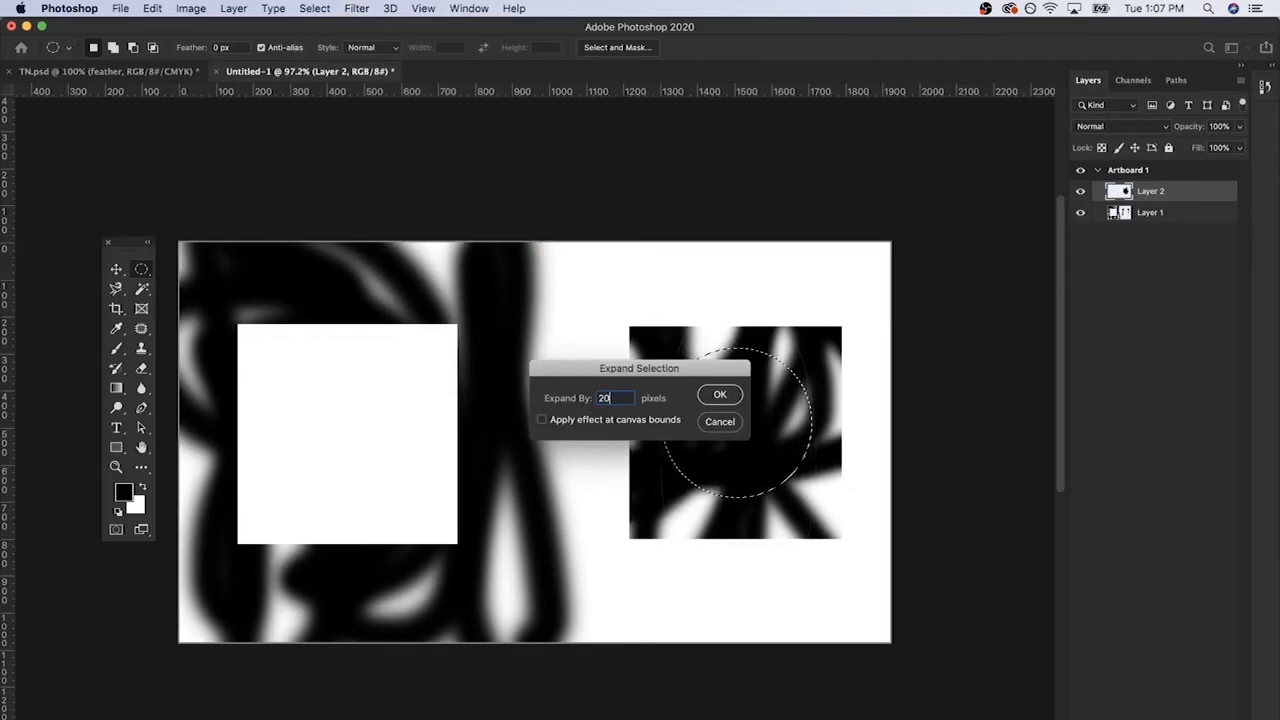
key("Return")
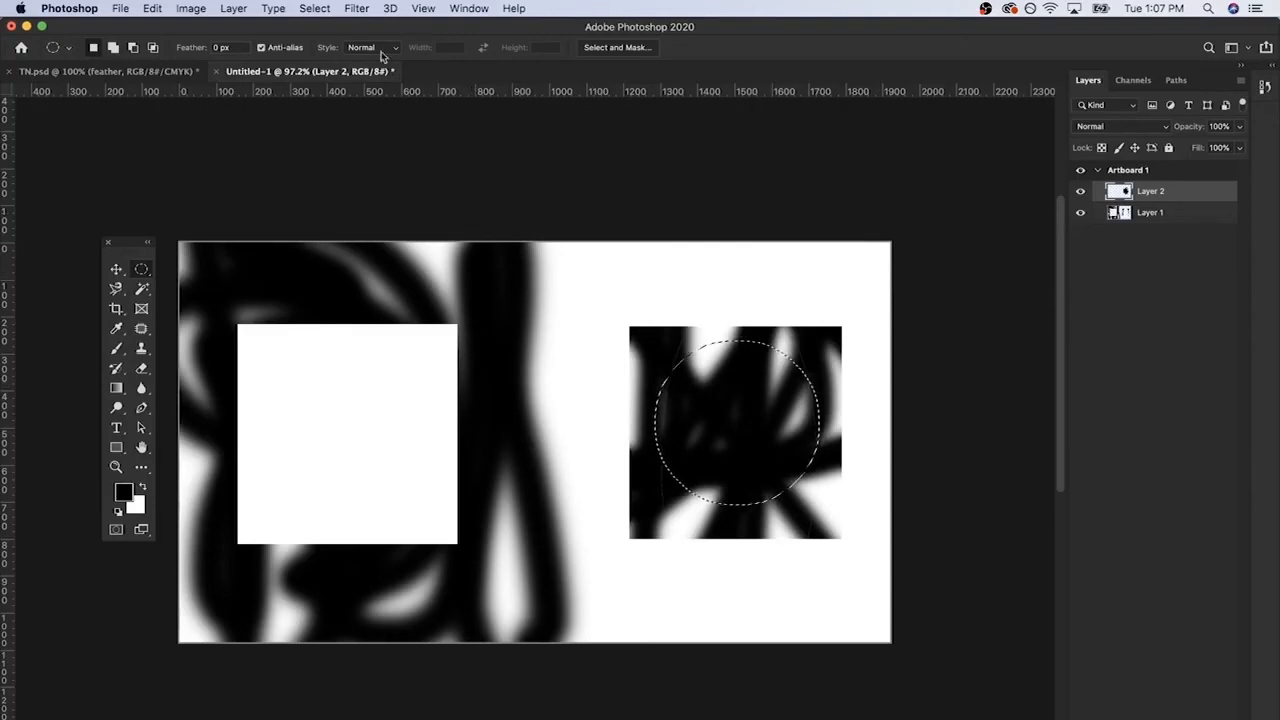
Contract the circular selection over the painted square by 30 pixels
left_click(314, 8)
mouse_move(426, 229)
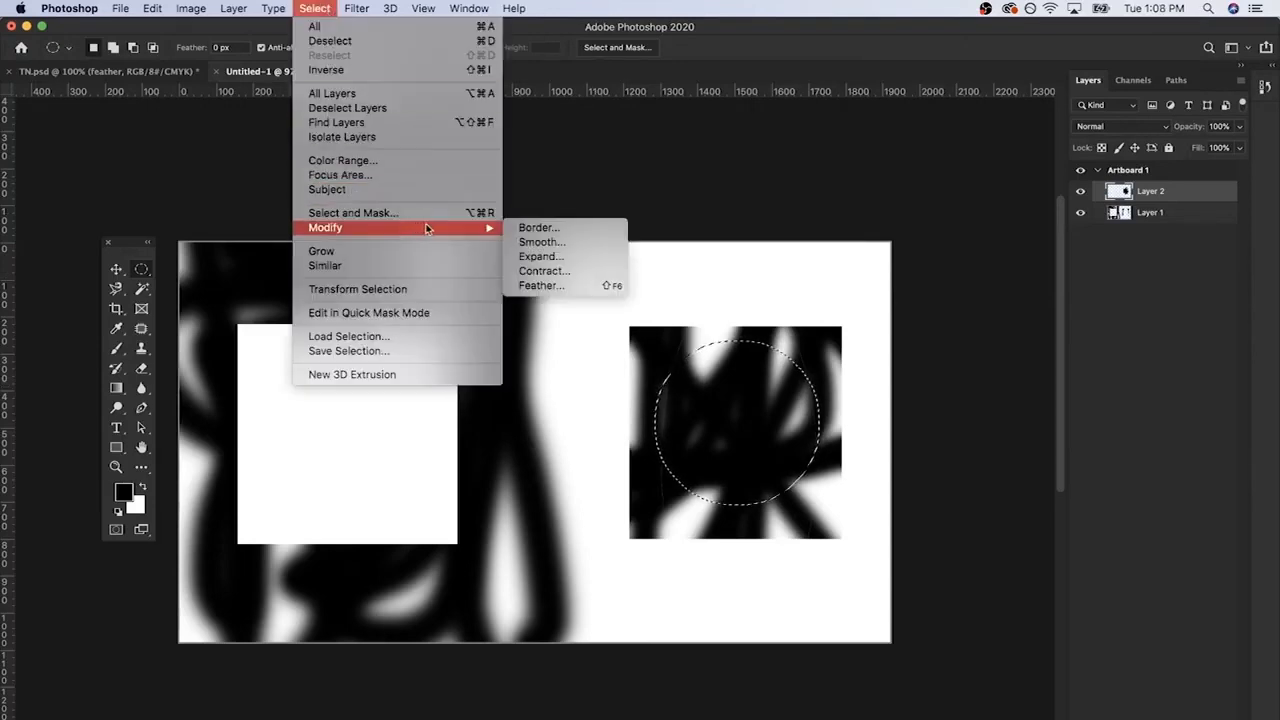
left_click(522, 272)
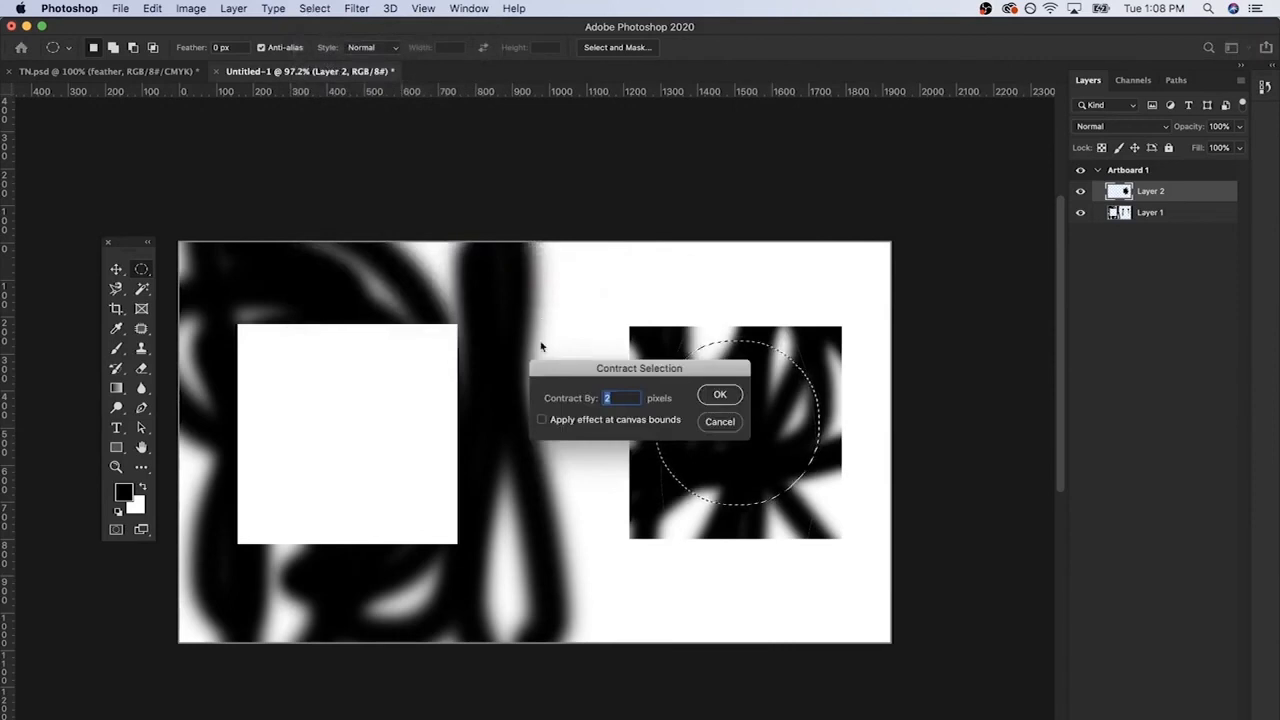
type("30")
key("Return")
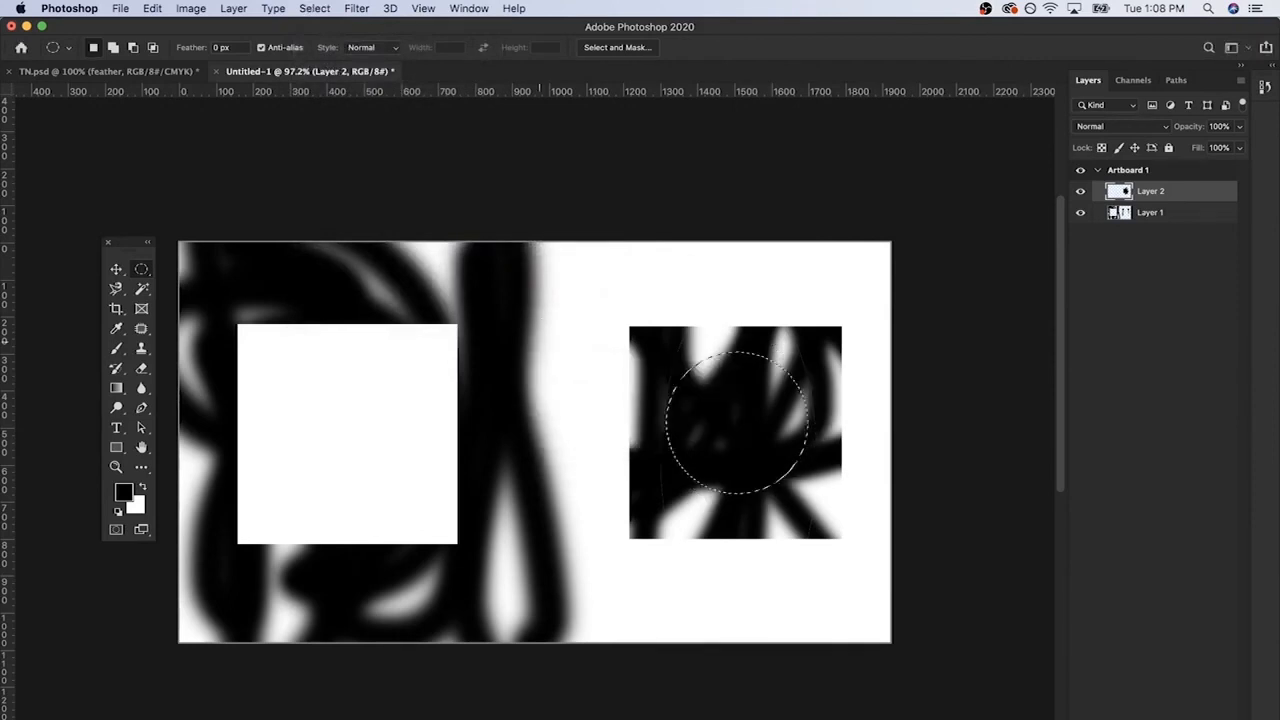